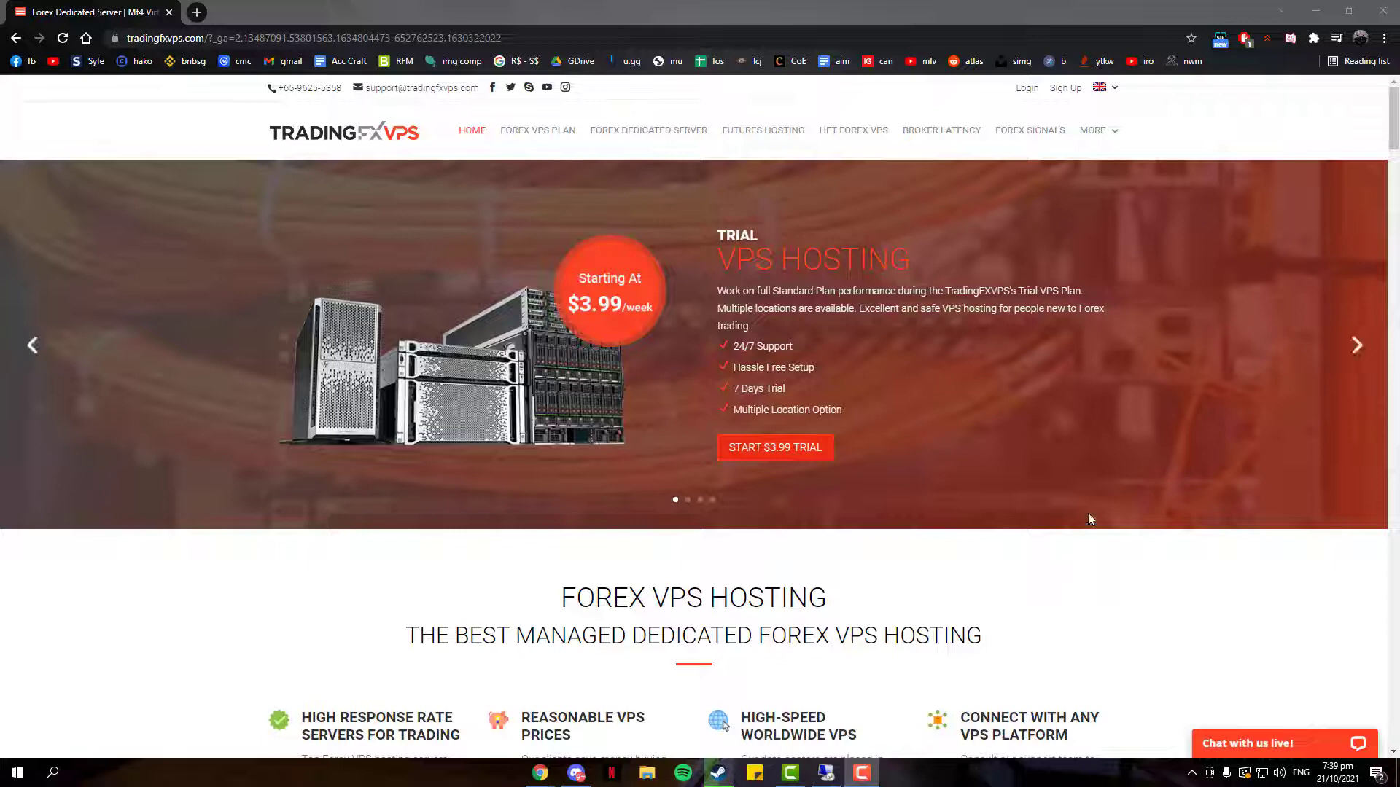
- Open the Forex VPS plans and pricing section showing Standard $25, Advanced $45 and Expert $90 cards
click(533, 139)
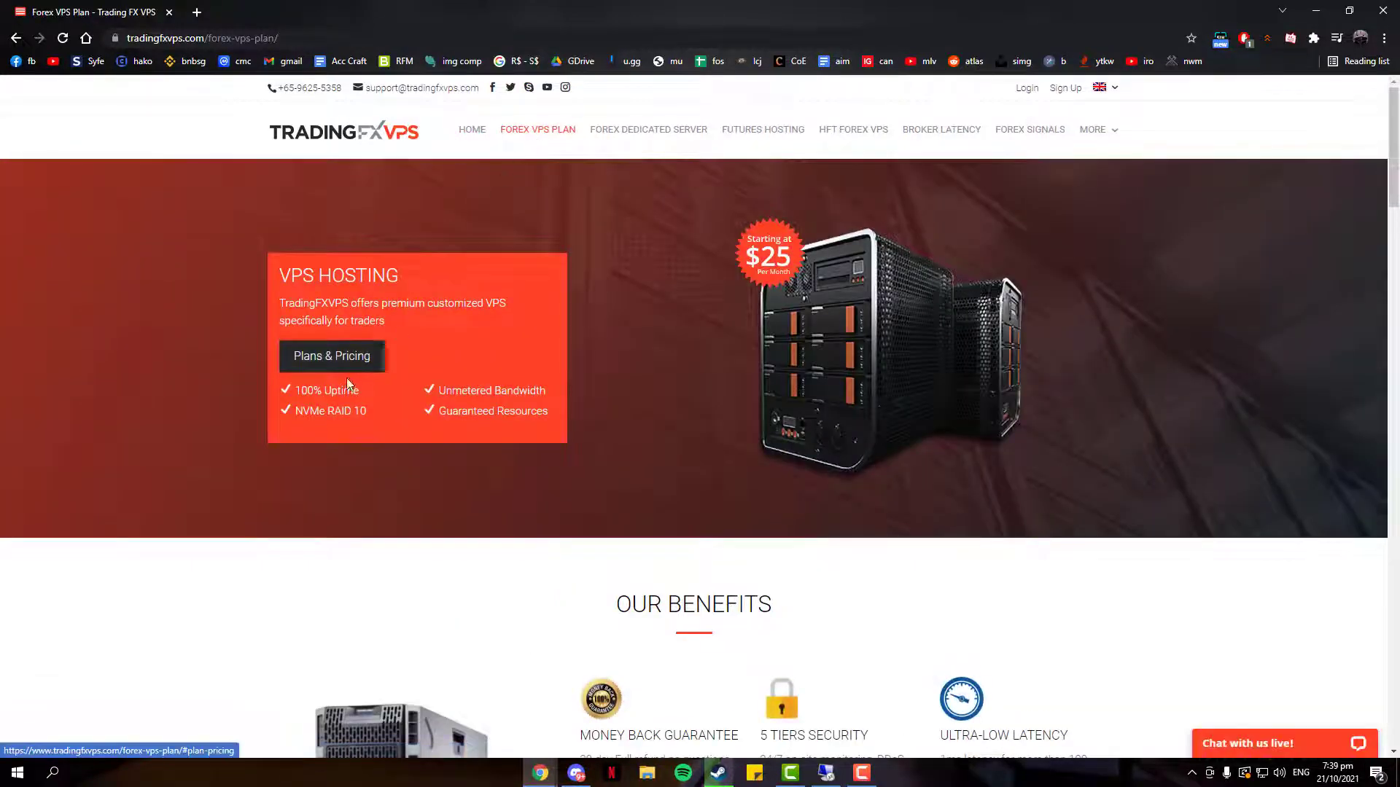
click(332, 361)
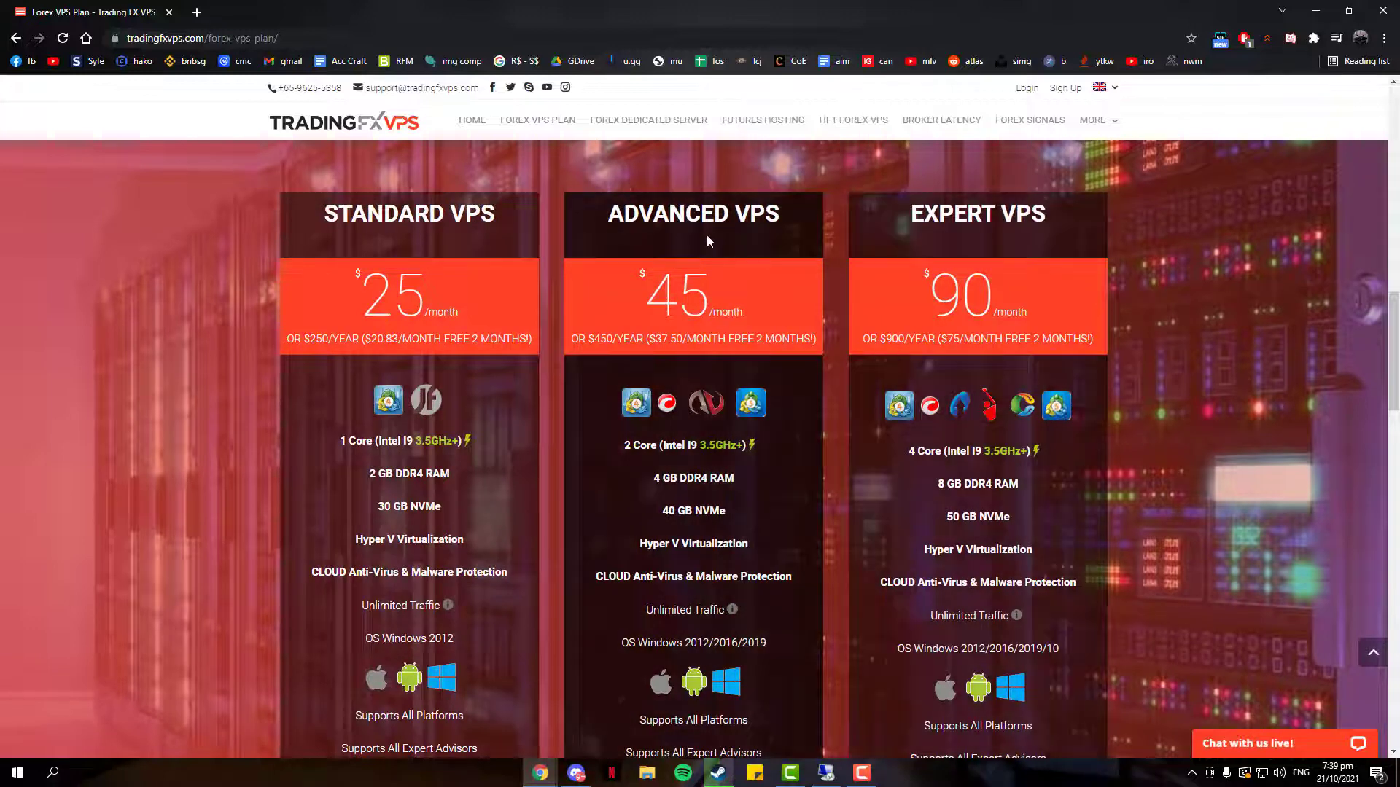
scroll(414, 230, down, 2)
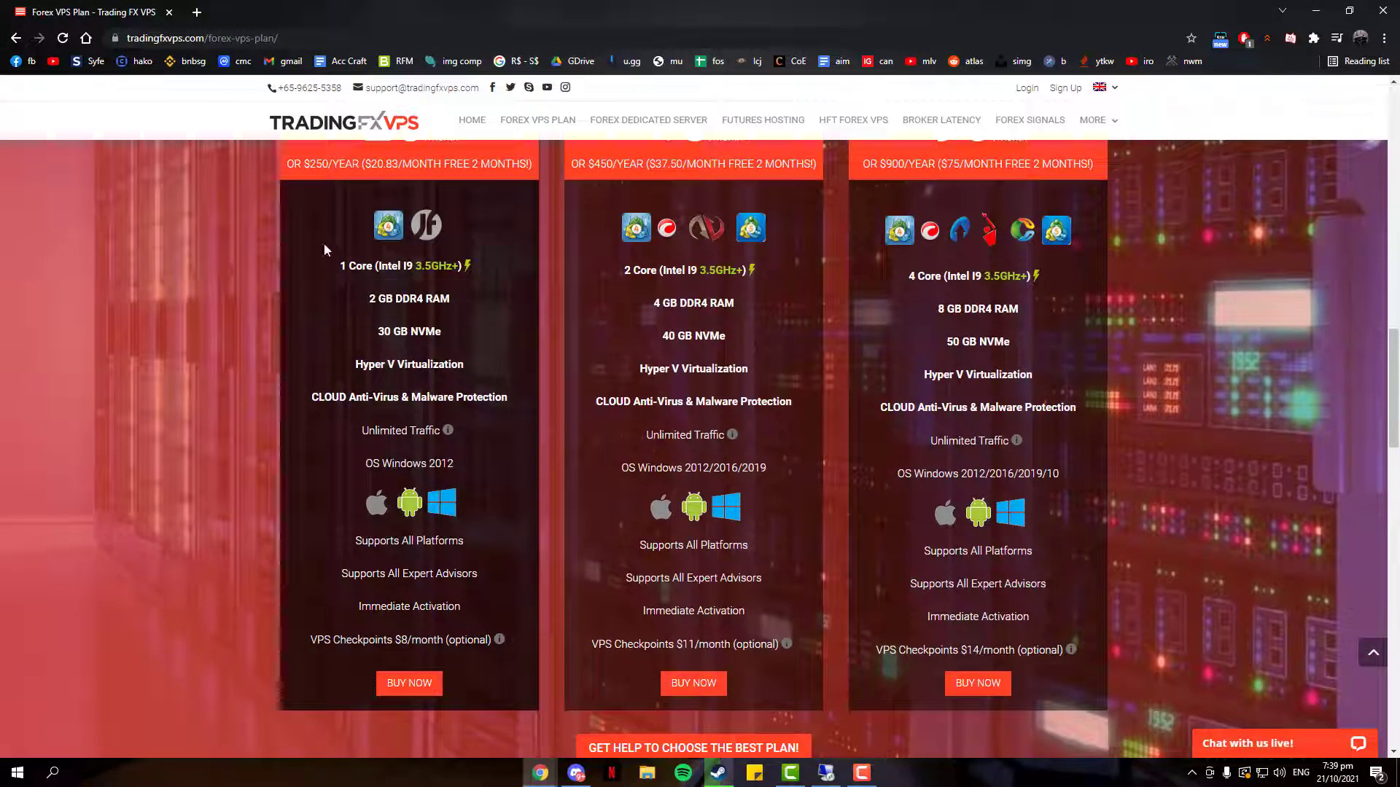
scroll(570, 496, up, 2)
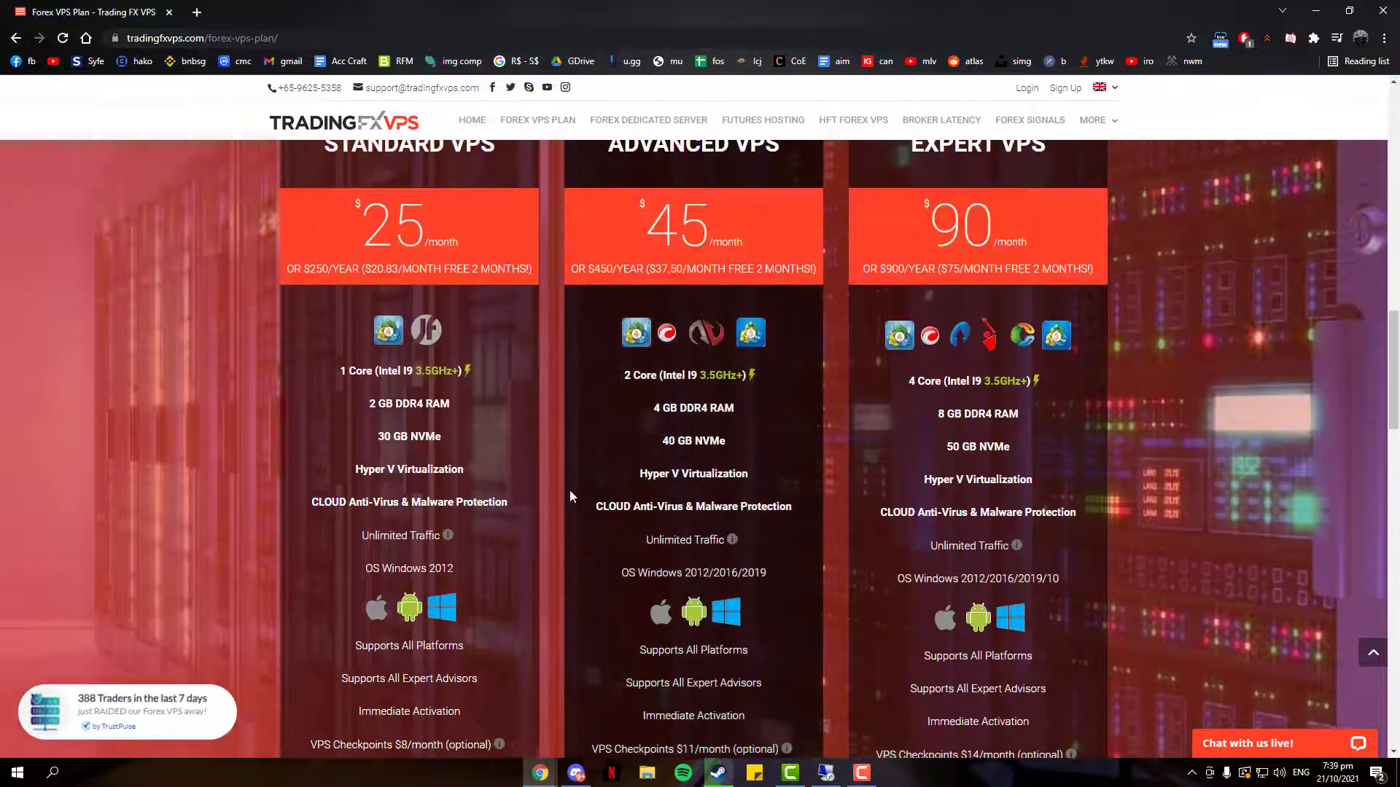
scroll(569, 489, down, 2)
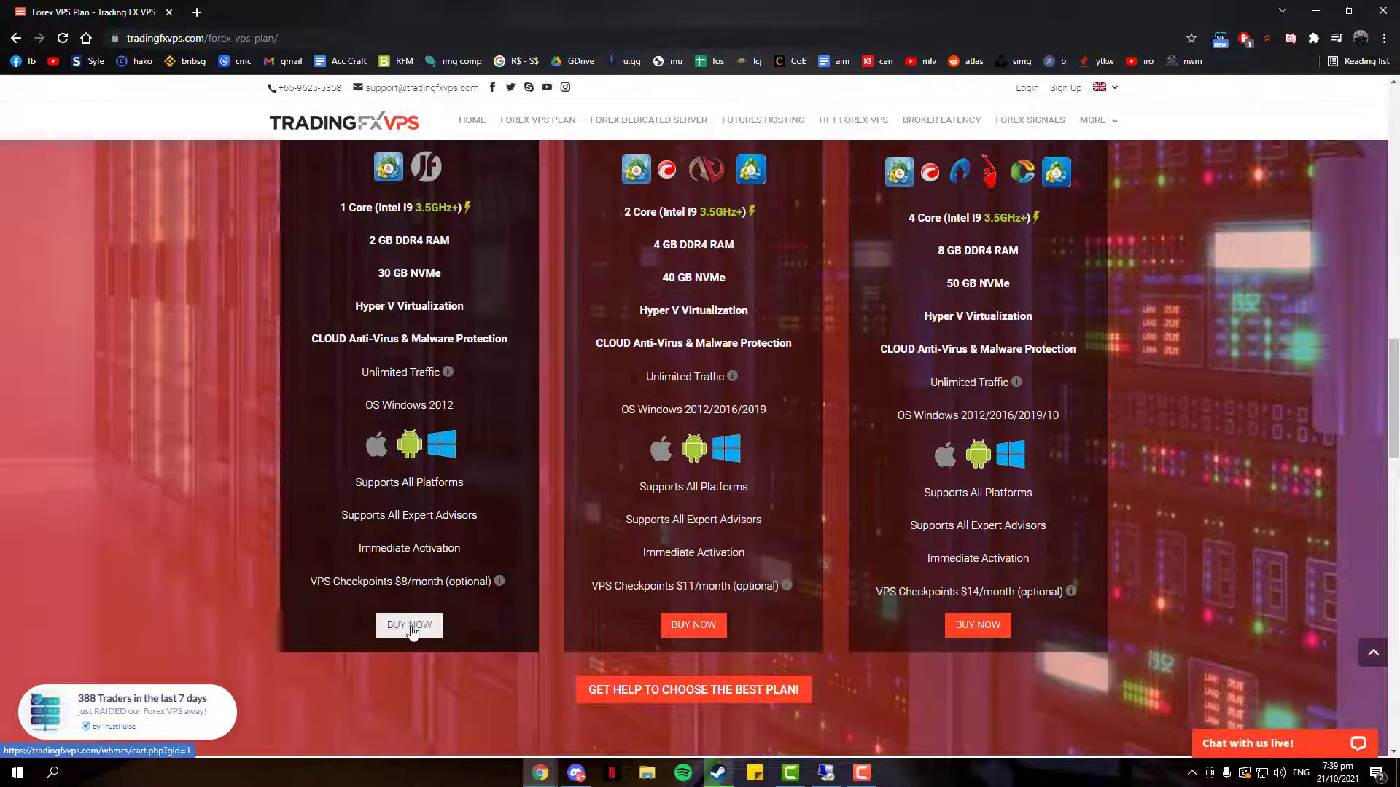
- Buy the Standard Forex VPS plan at the Frankfurt Windows (2012) location, $33.91SGD monthly
click(410, 627)
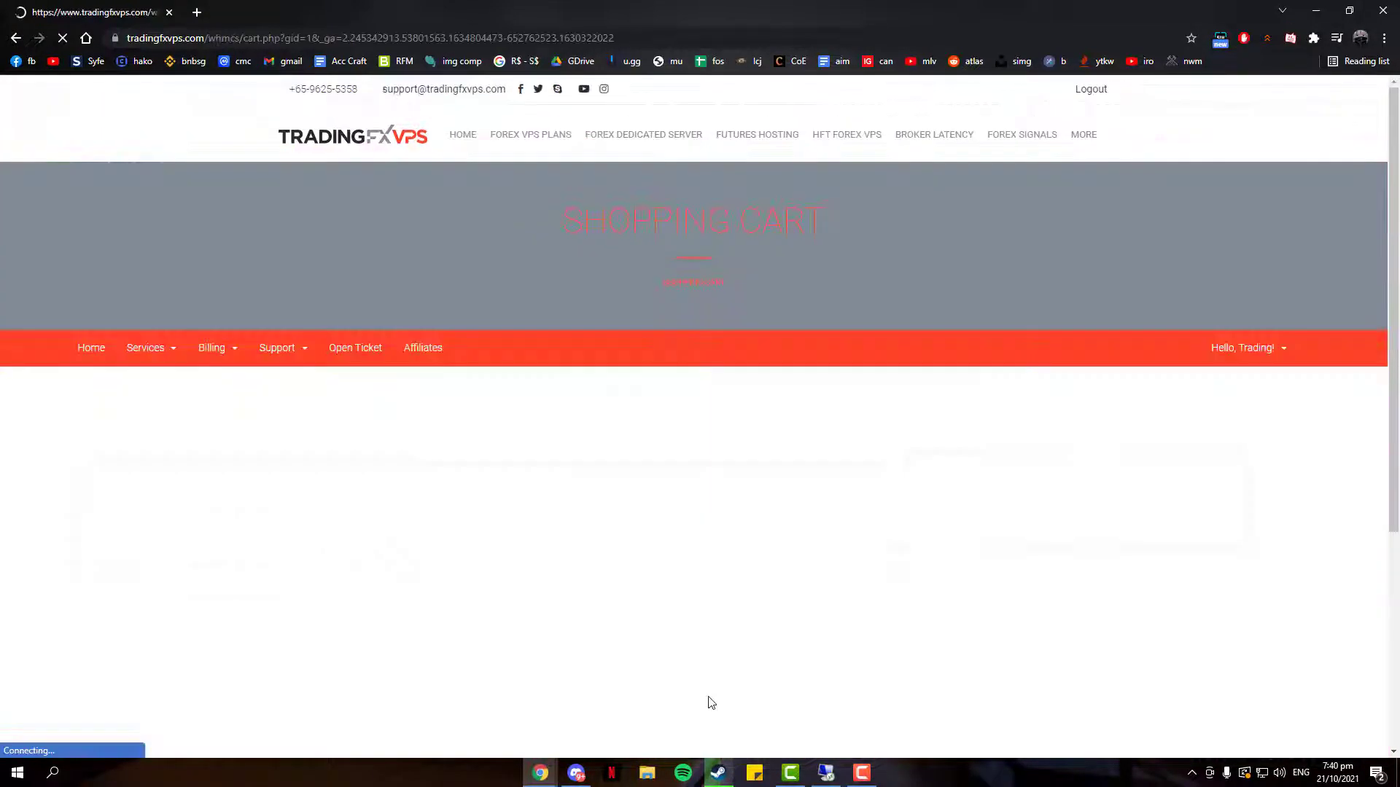
scroll(806, 550, down, 2)
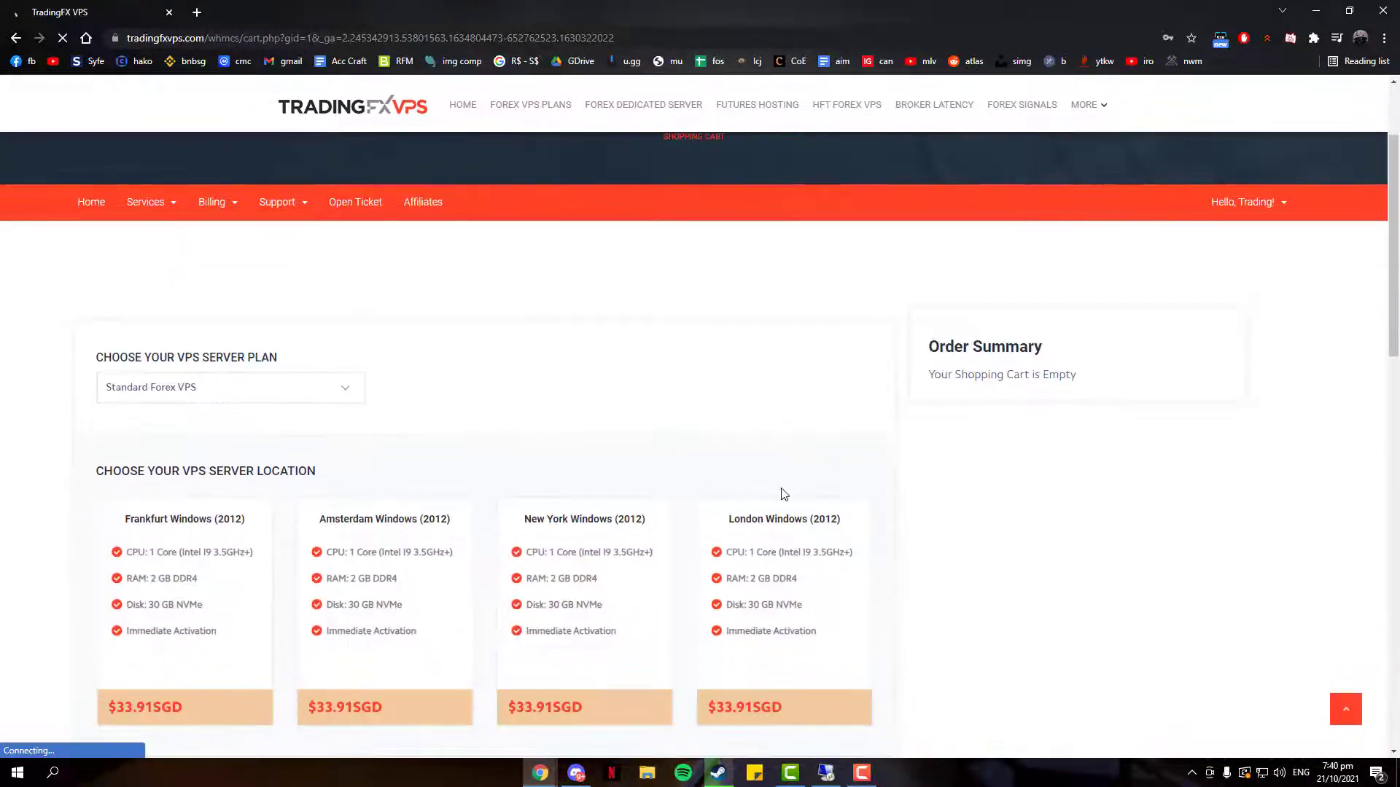
click(332, 396)
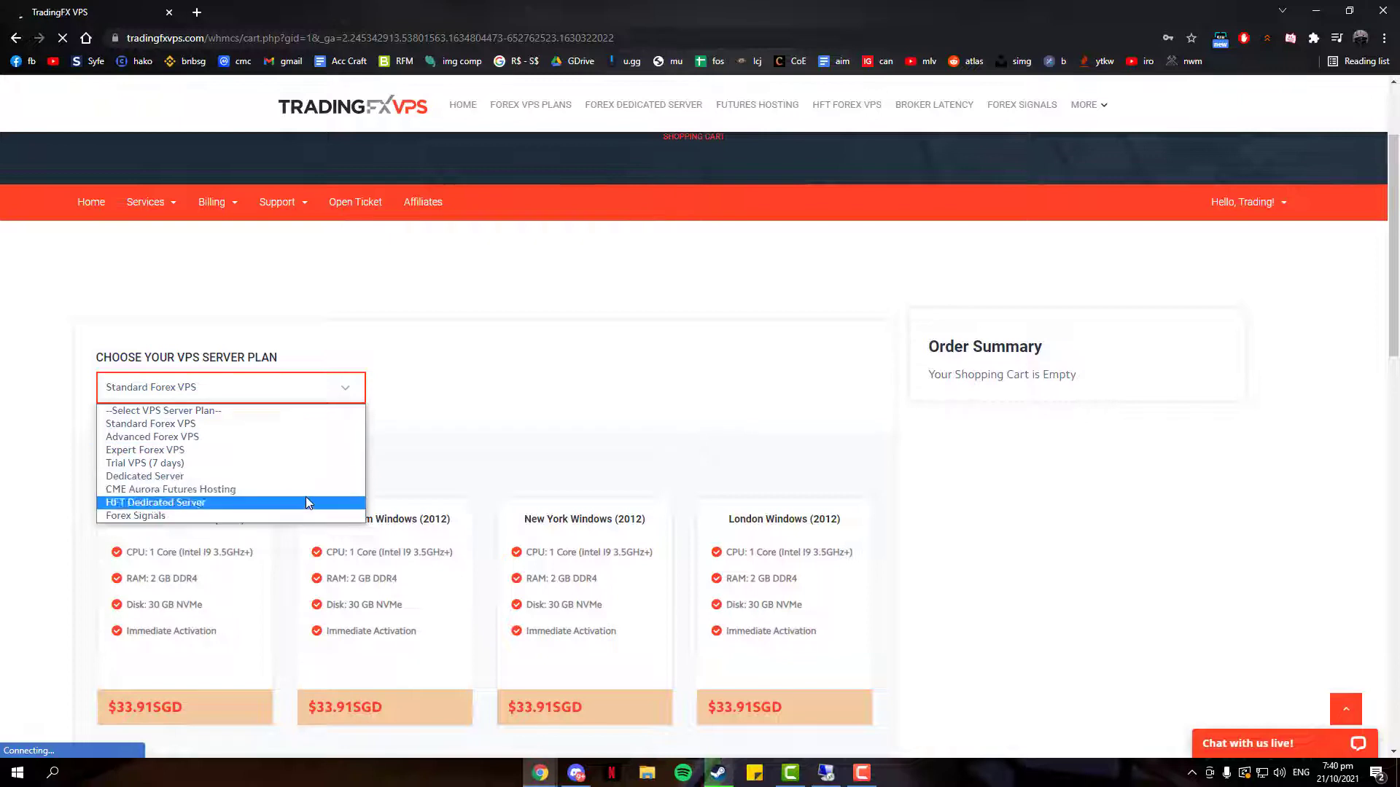
click(313, 426)
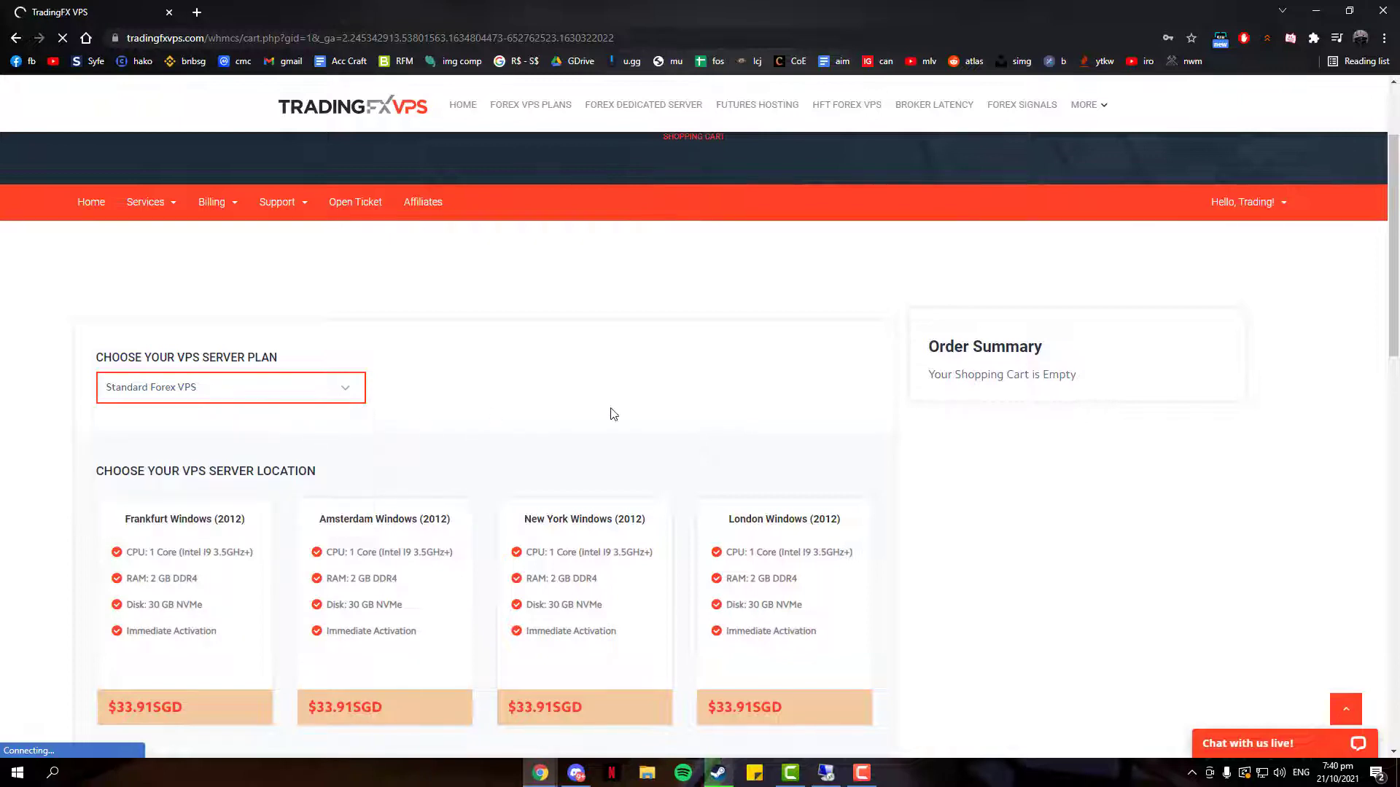
scroll(611, 411, down, 1)
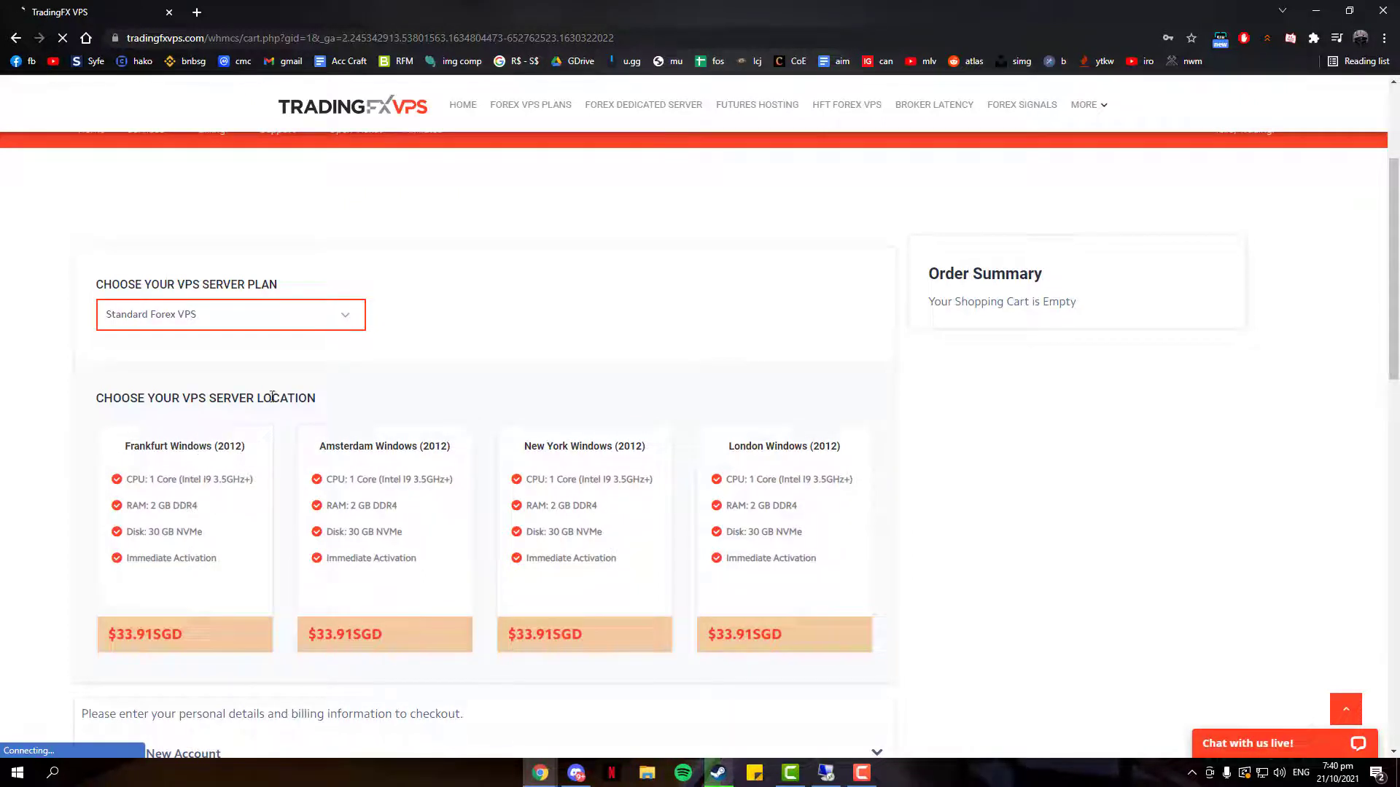
click(207, 460)
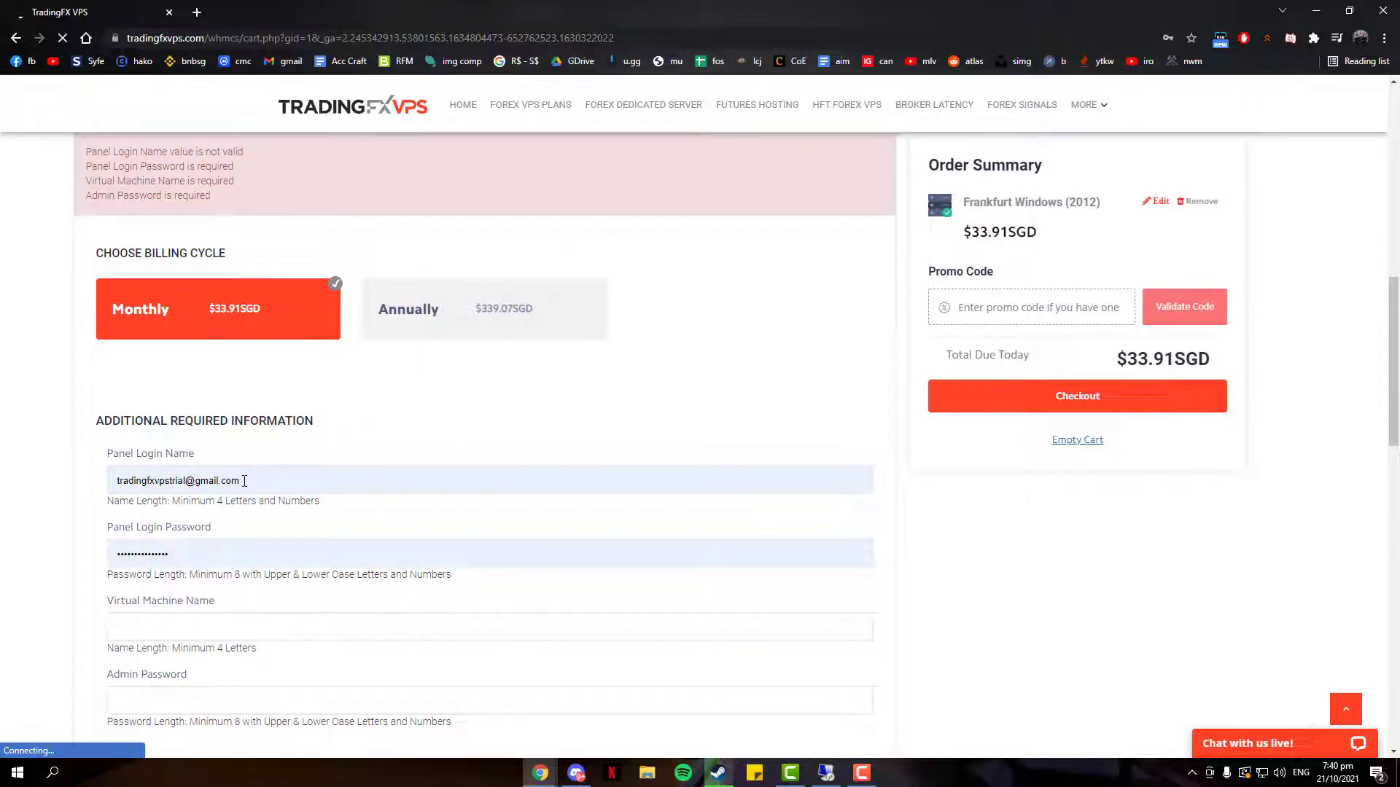
- Replace the autofilled e-mail in Panel Login Name with a new username
click(270, 341)
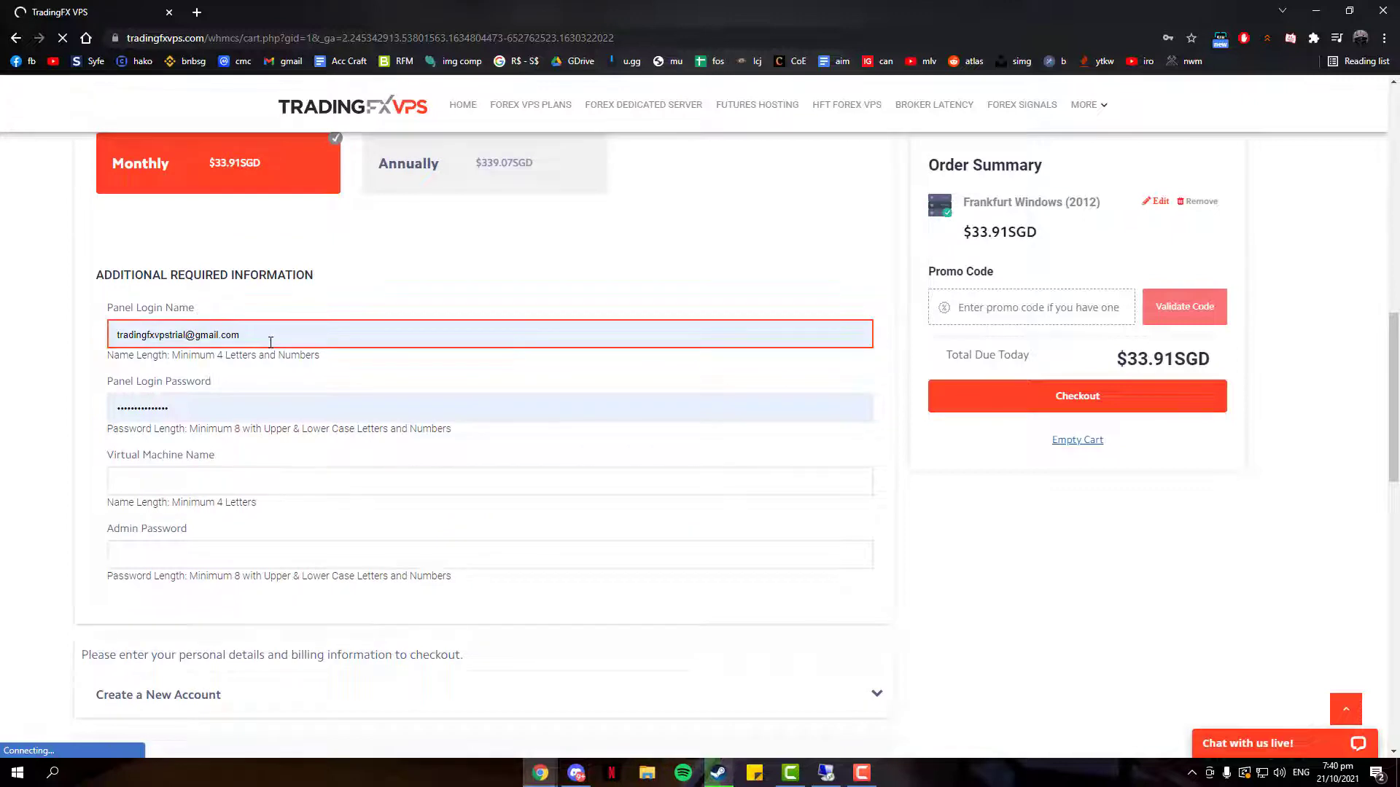
key(BackSpace)
key(BackSpace)
key(BackSpace)
key(BackSpace)
key(BackSpace)
key(BackSpace)
key(BackSpace)
key(BackSpace)
key(BackSpace)
key(BackSpace)
key(BackSpace)
key(BackSpace)
key(BackSpace)
key(BackSpace)
key(BackSpace)
key(BackSpace)
key(BackSpace)
key(BackSpace)
key(BackSpace)
key(BackSpace)
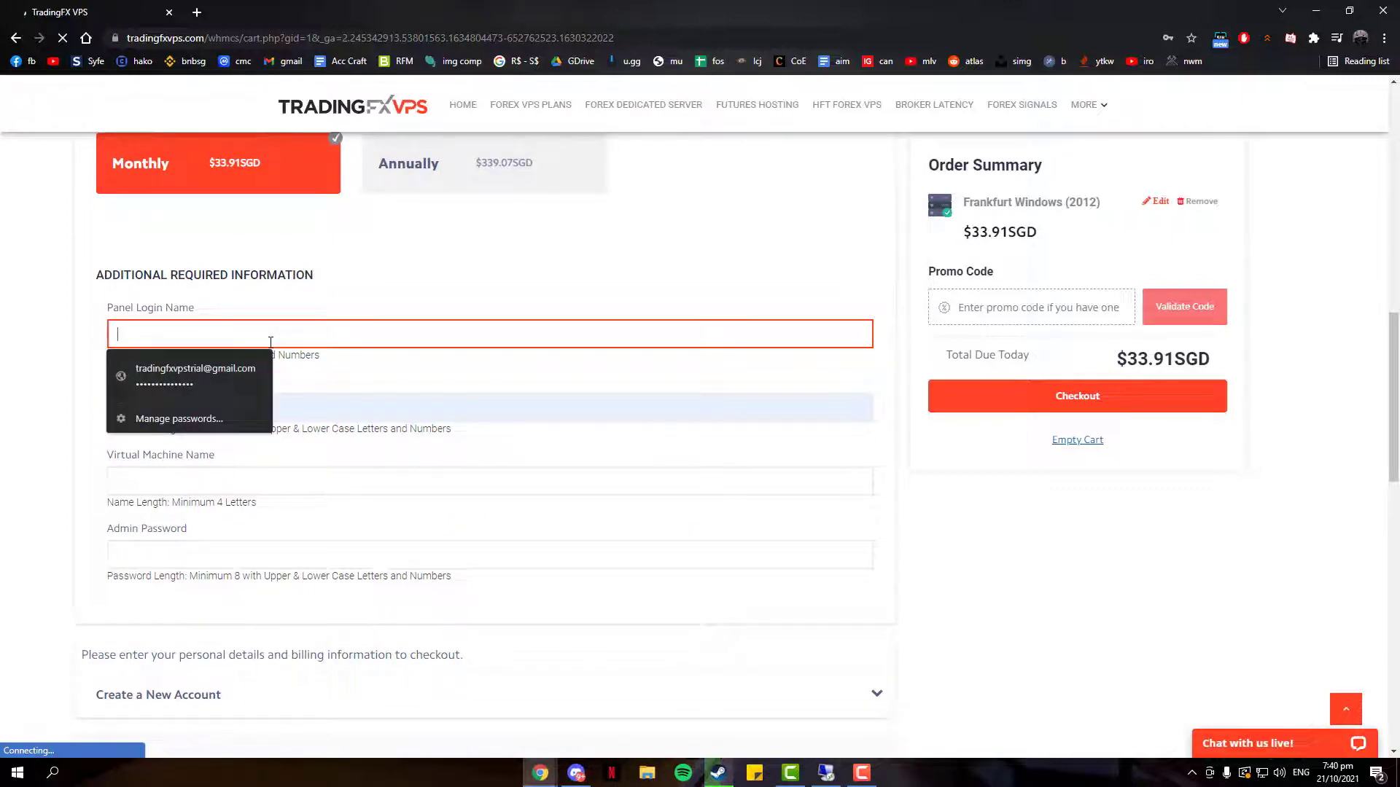
text(DancPanel)
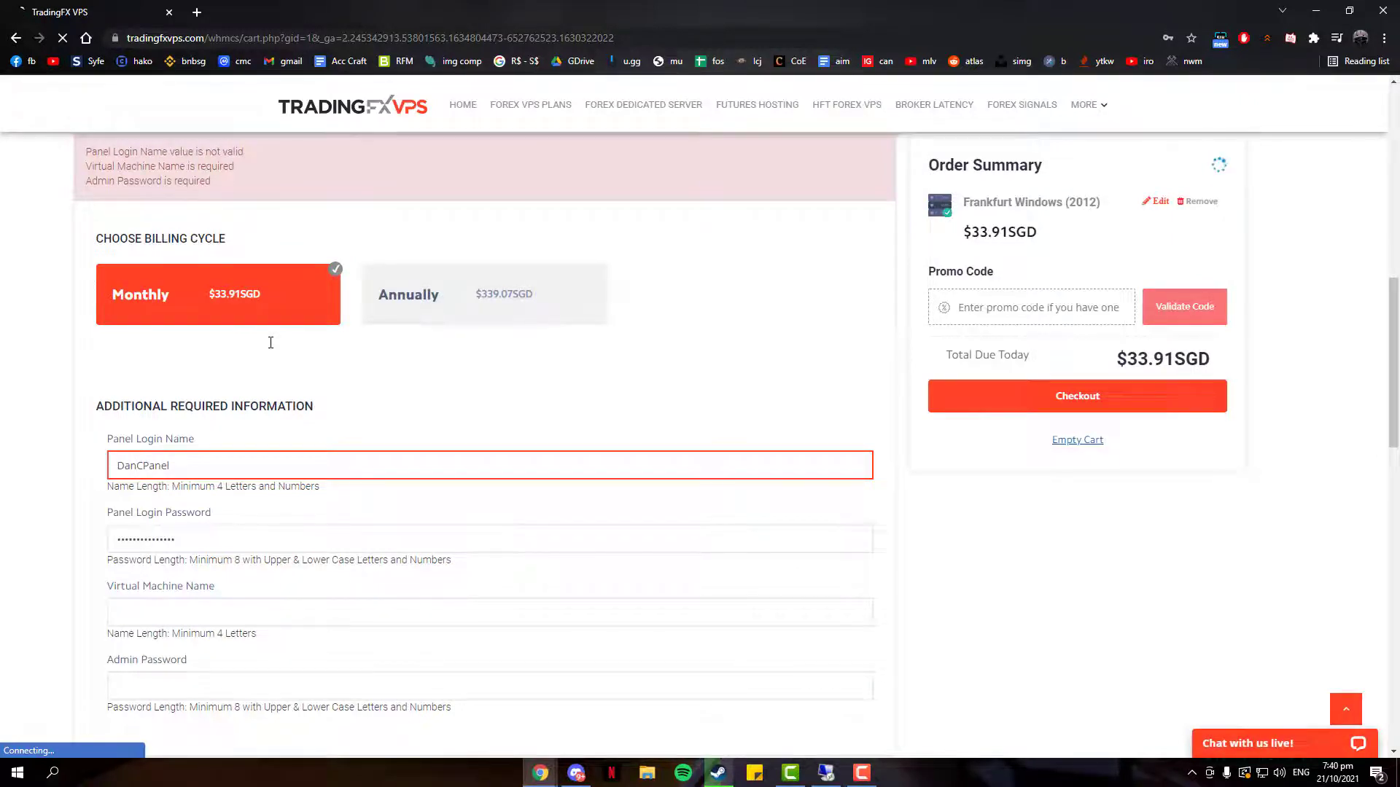
text(12)
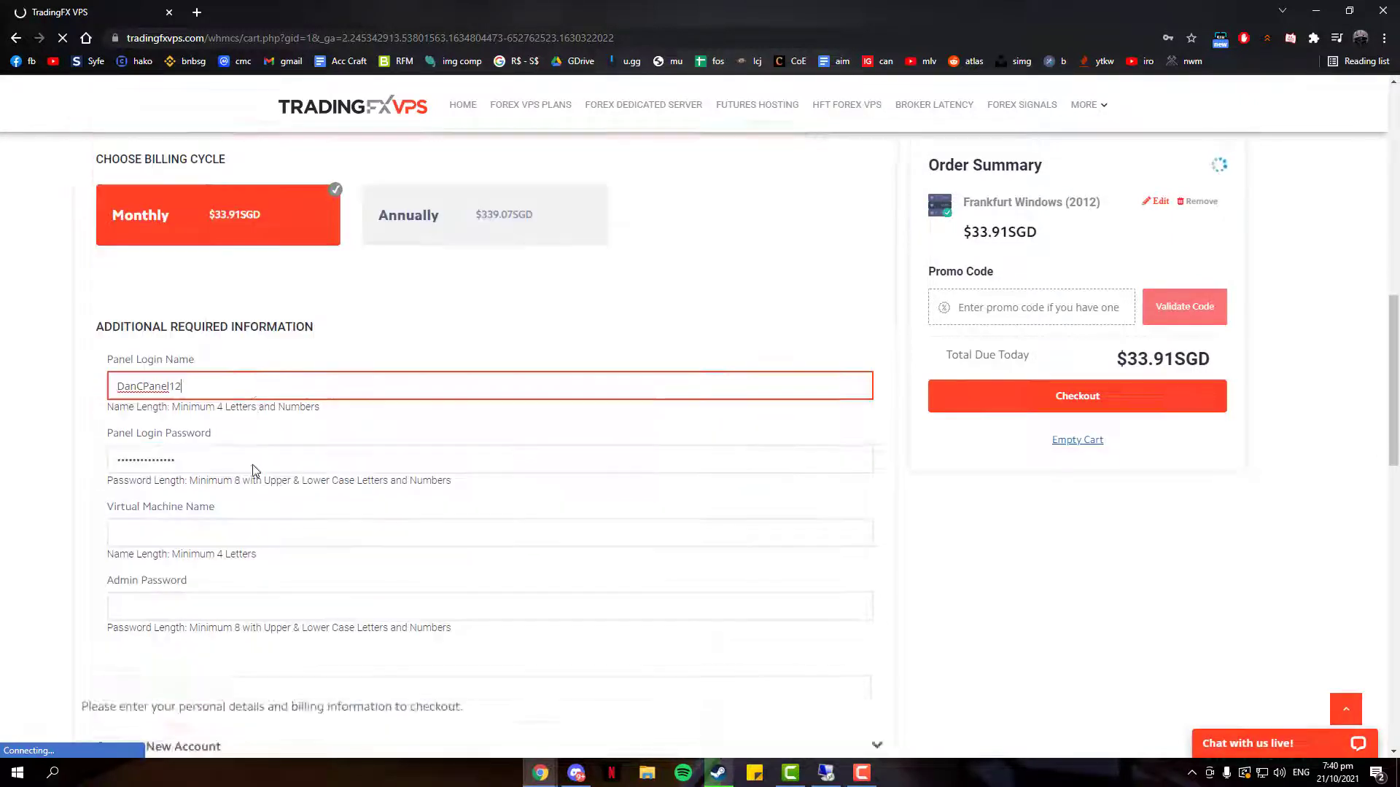
double_click(299, 473)
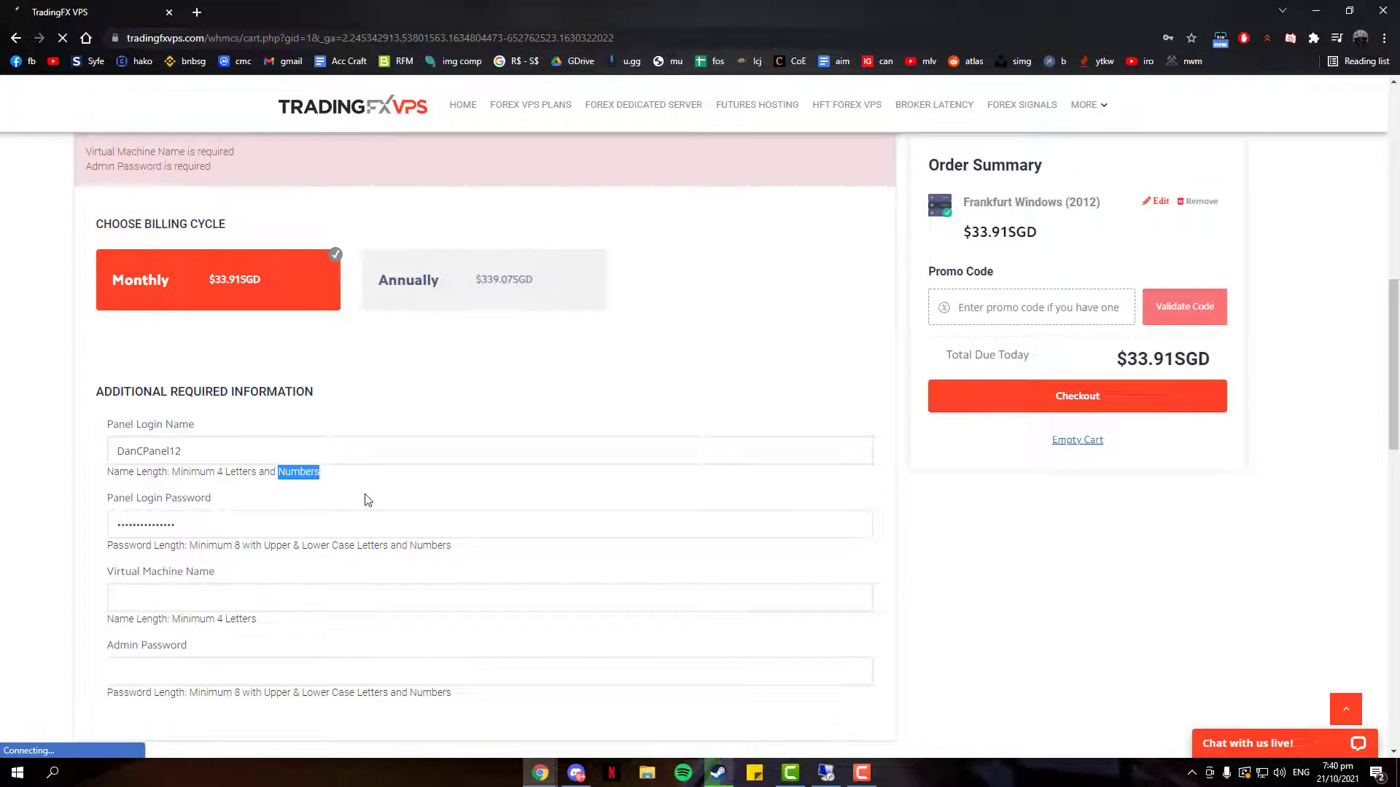
- Clear and retype the Panel Login Password for the order
click(275, 532)
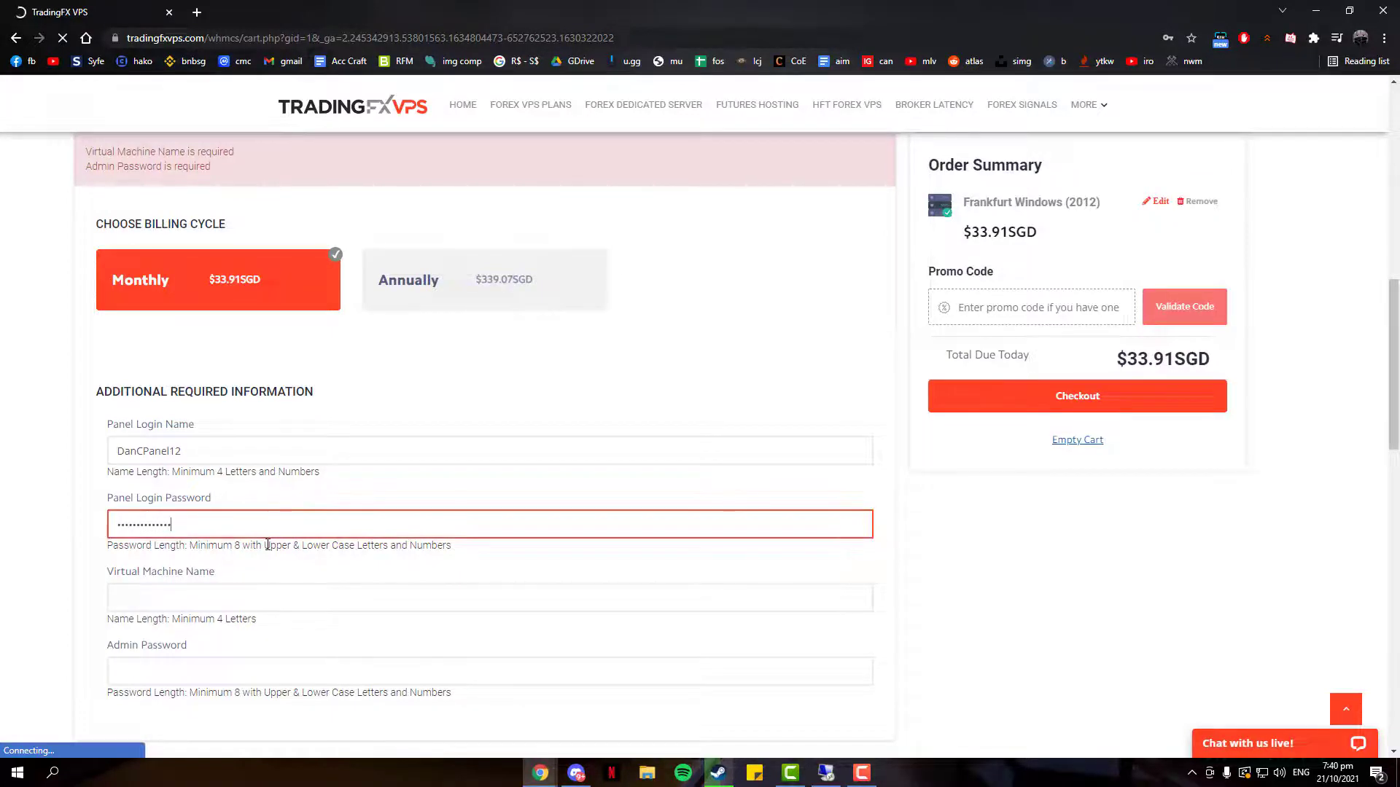
key(BackSpace)
key(BackSpace)
key(BackSpace)
text(•••••)
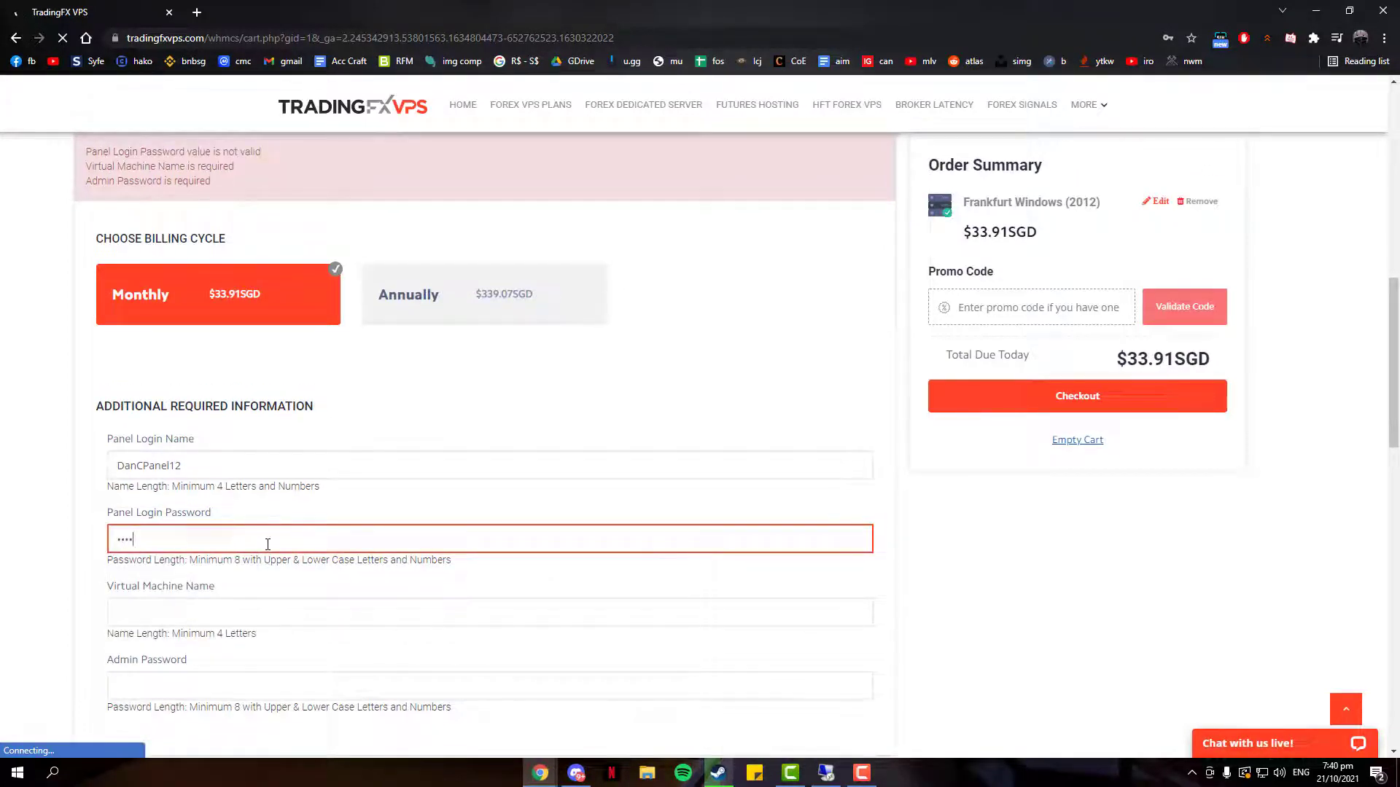
text(••)
scroll(267, 538, down, 2)
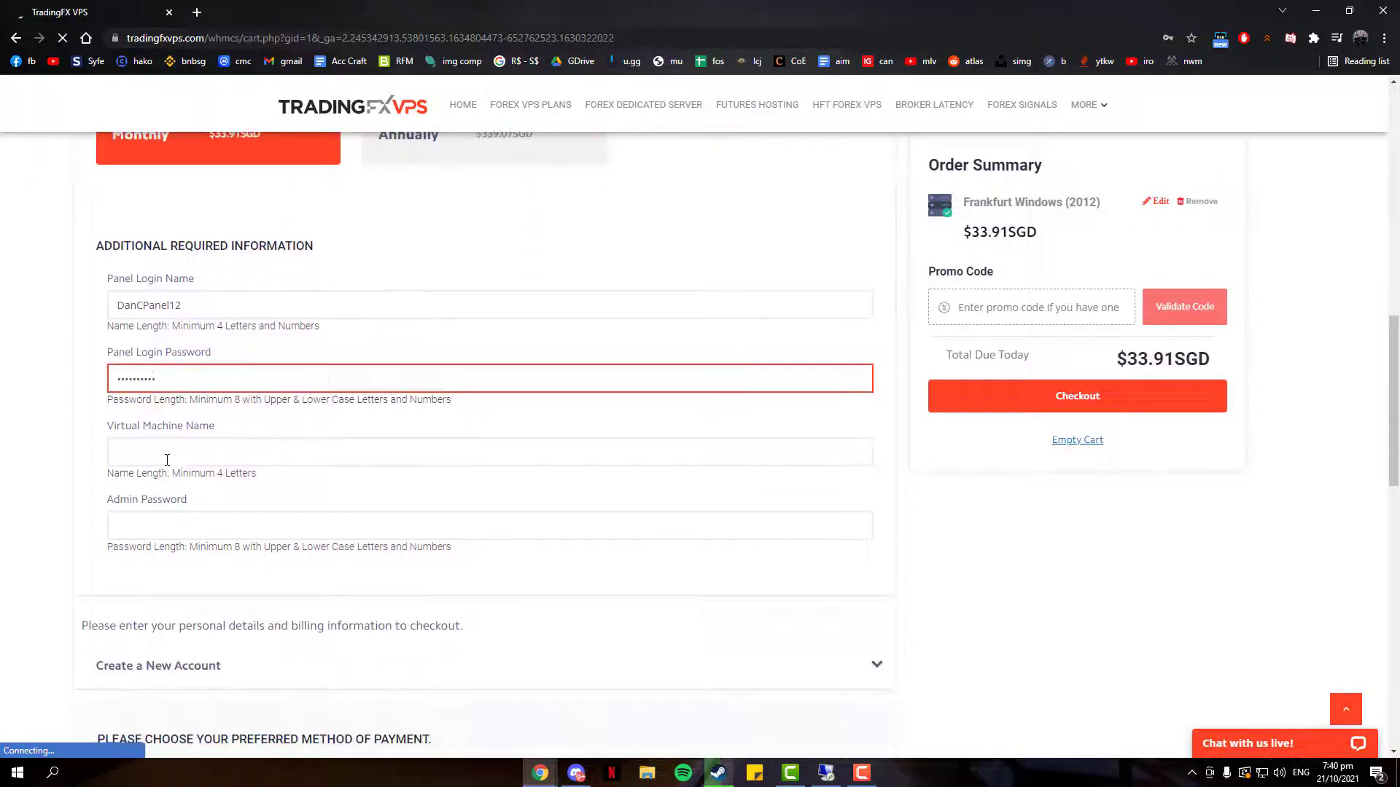
click(146, 452)
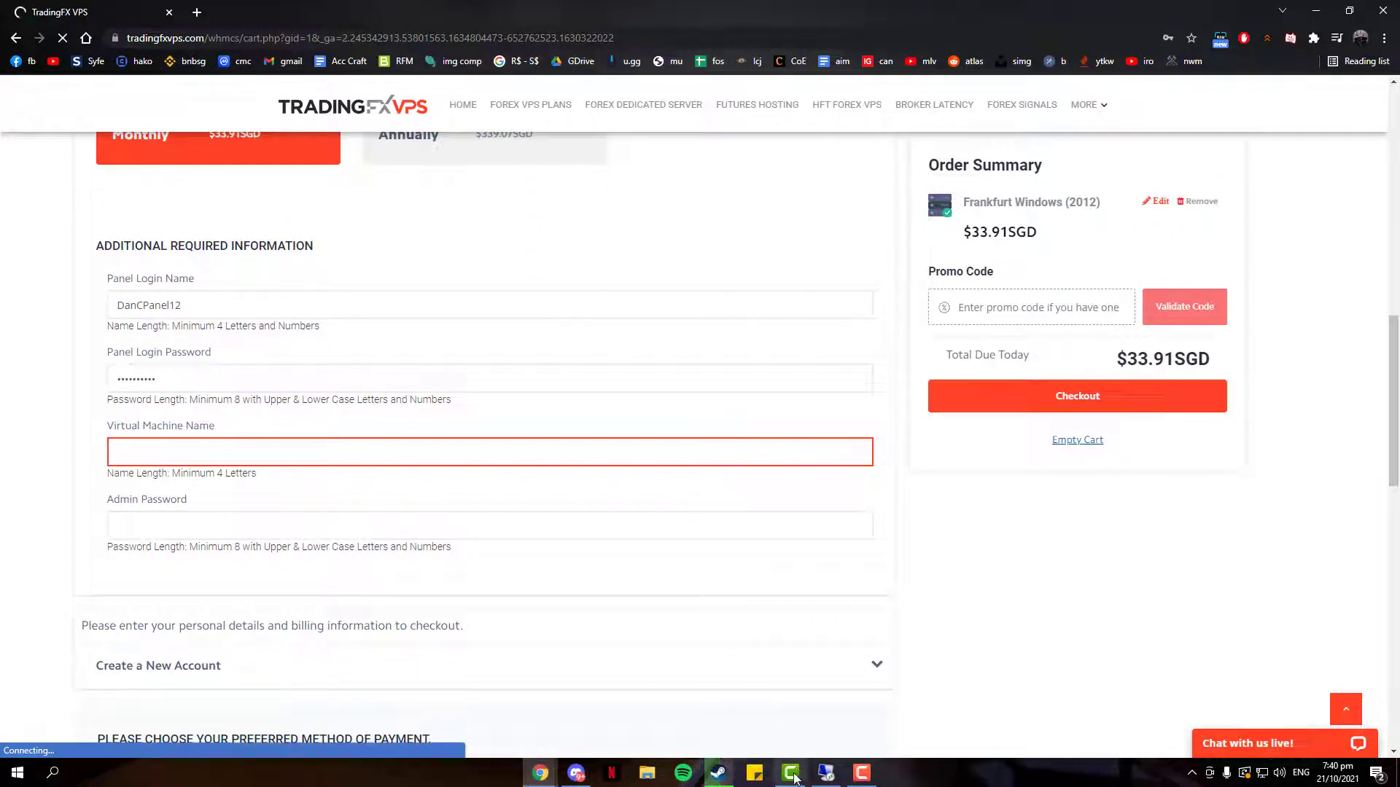
click(826, 773)
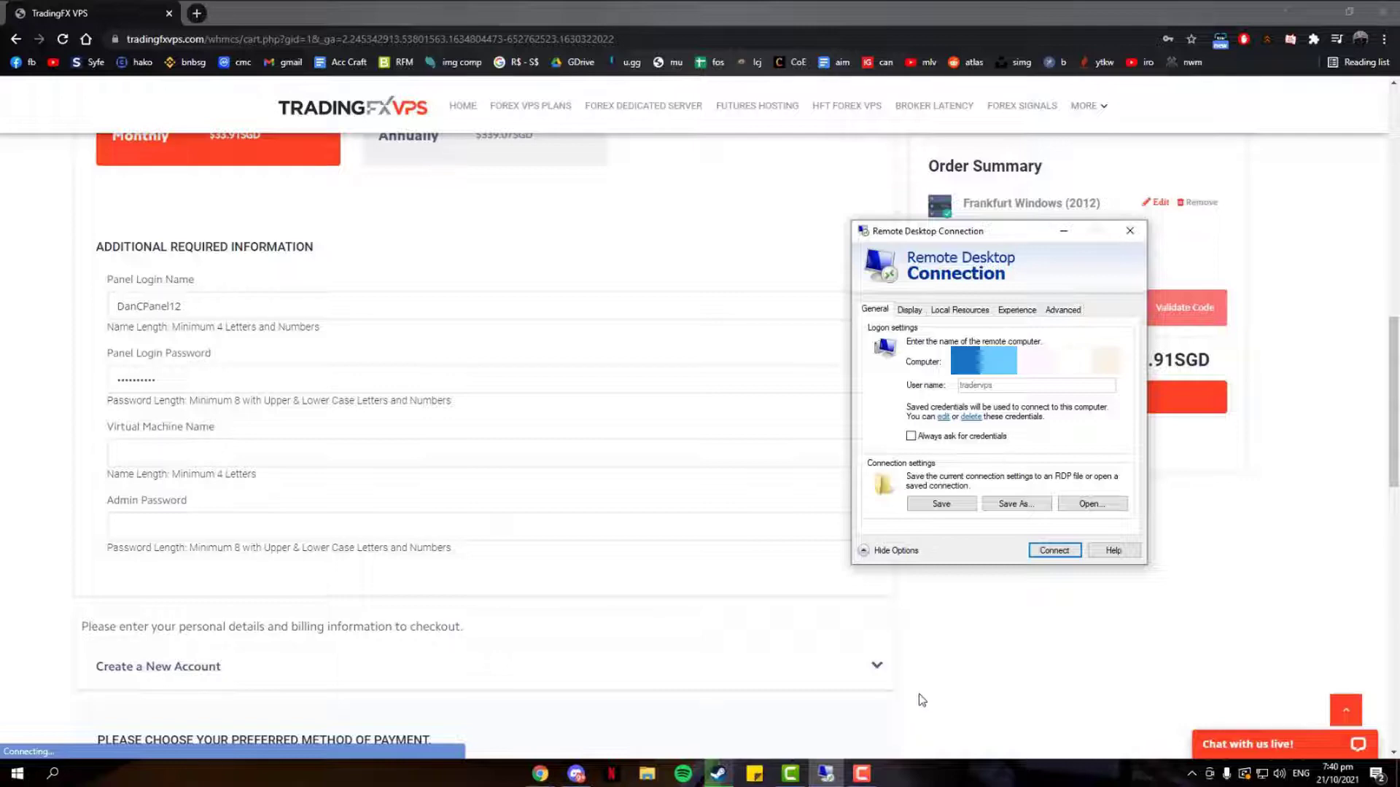
click(990, 616)
- Name the virtual machine DanTRDP and enter its admin password
click(230, 454)
text(DanTRDP)
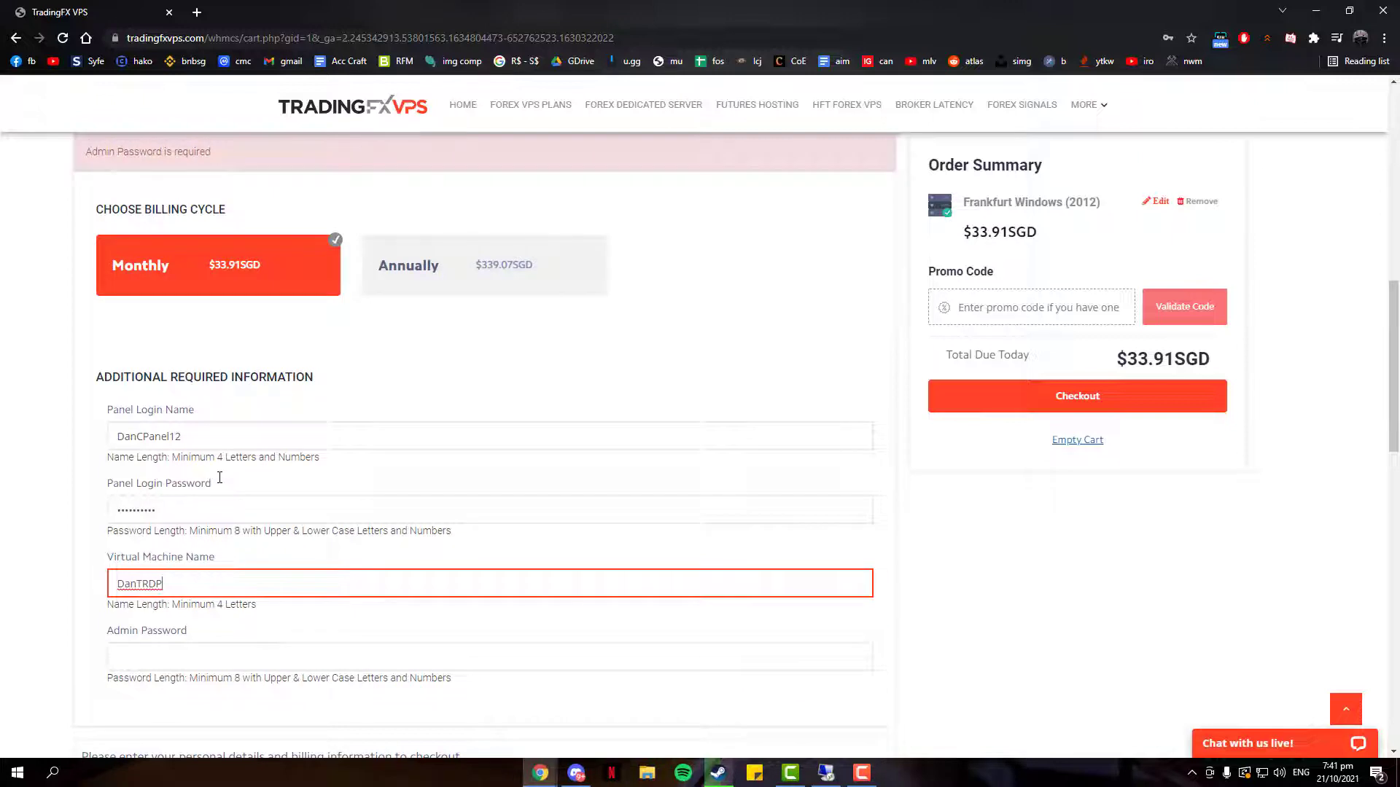
click(238, 660)
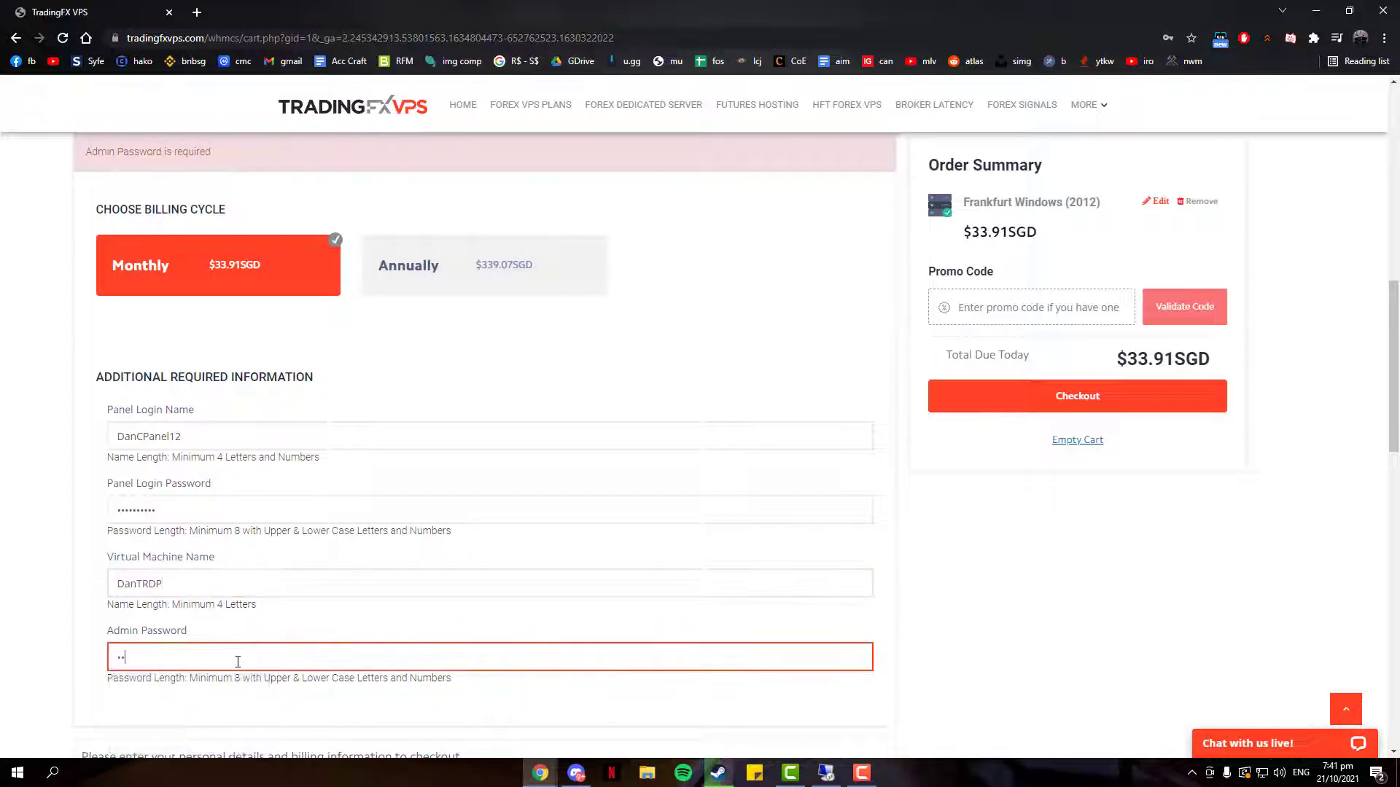
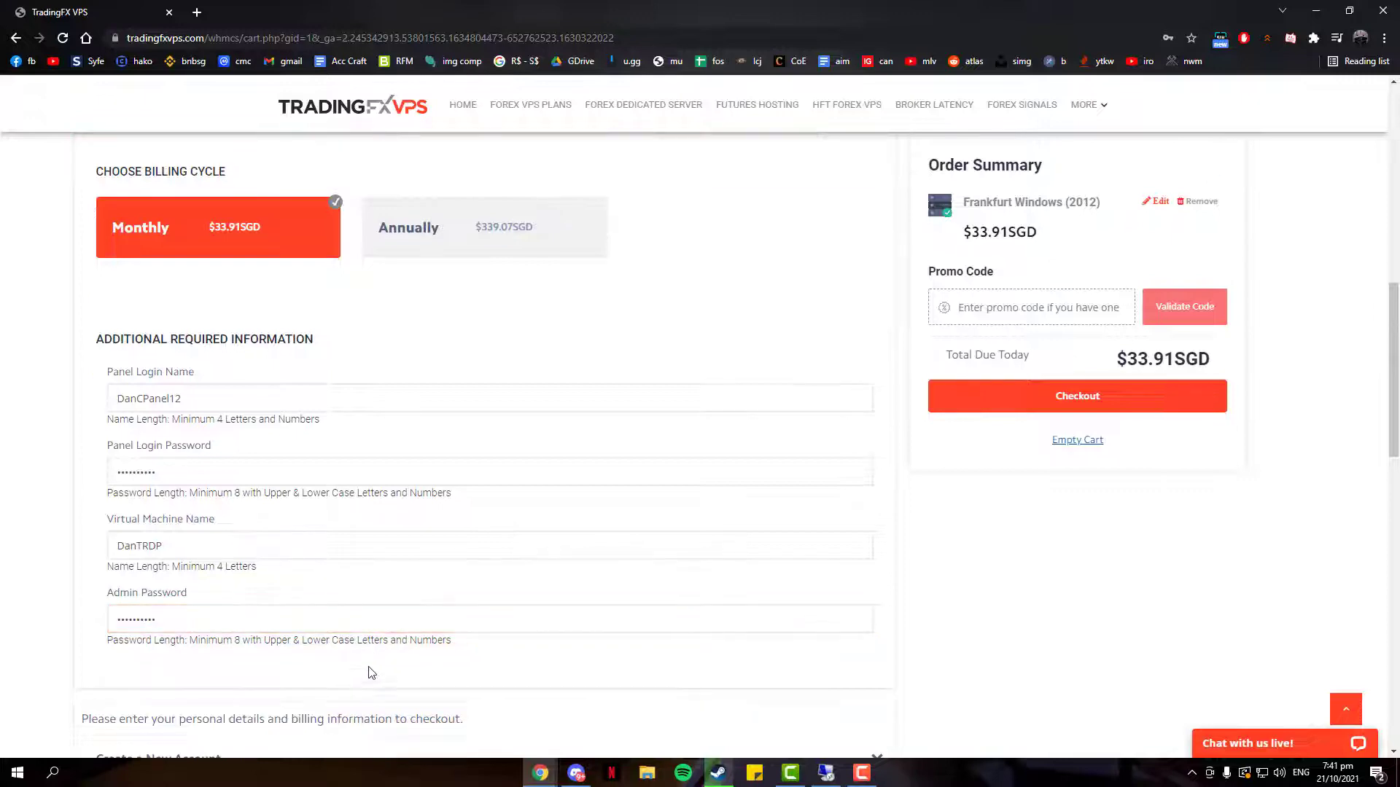
- Keep PayPal as the payment method, enter the captcha characters and check out the order
scroll(94, 547, up, 1)
scroll(306, 594, down, 7)
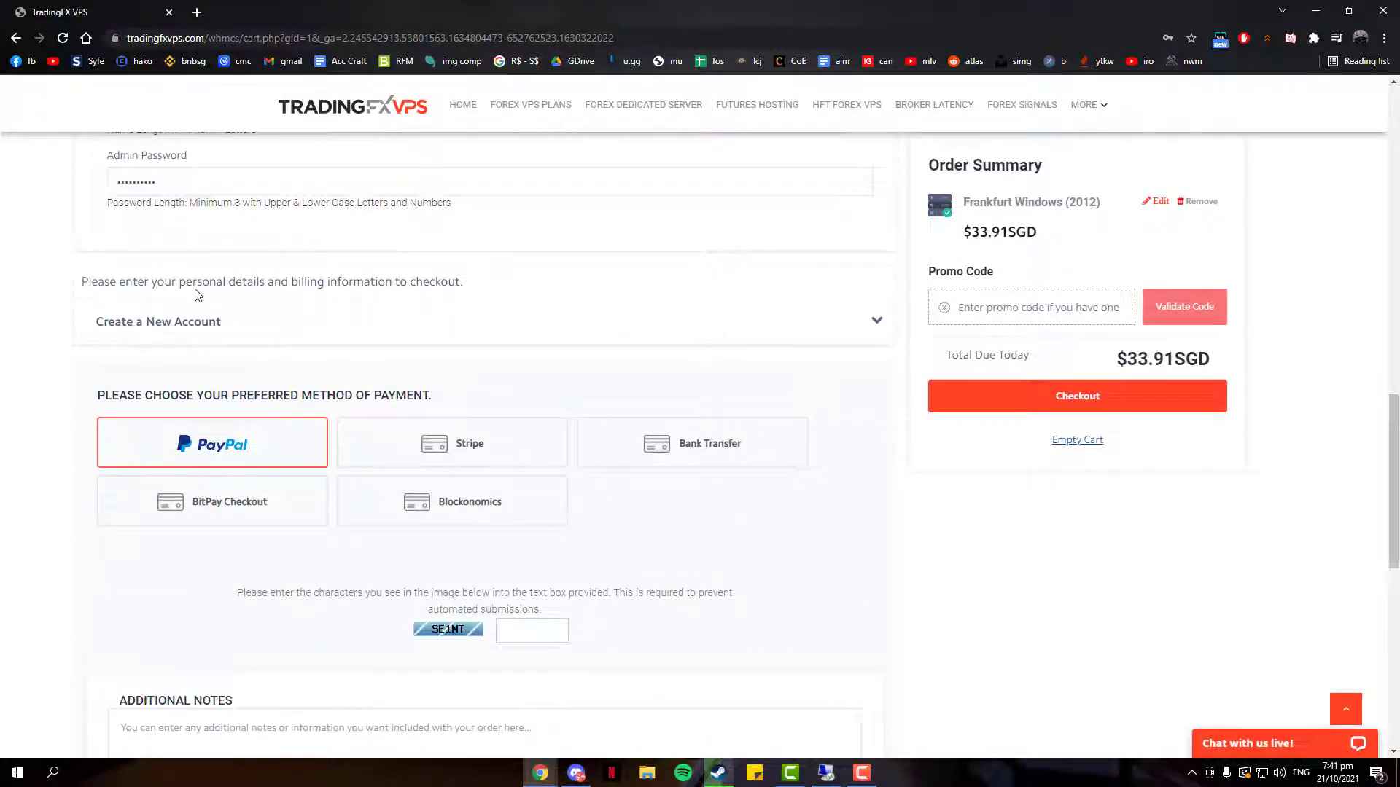
drag(178, 284, 392, 283)
click(387, 377)
scroll(237, 448, down, 2)
click(534, 491)
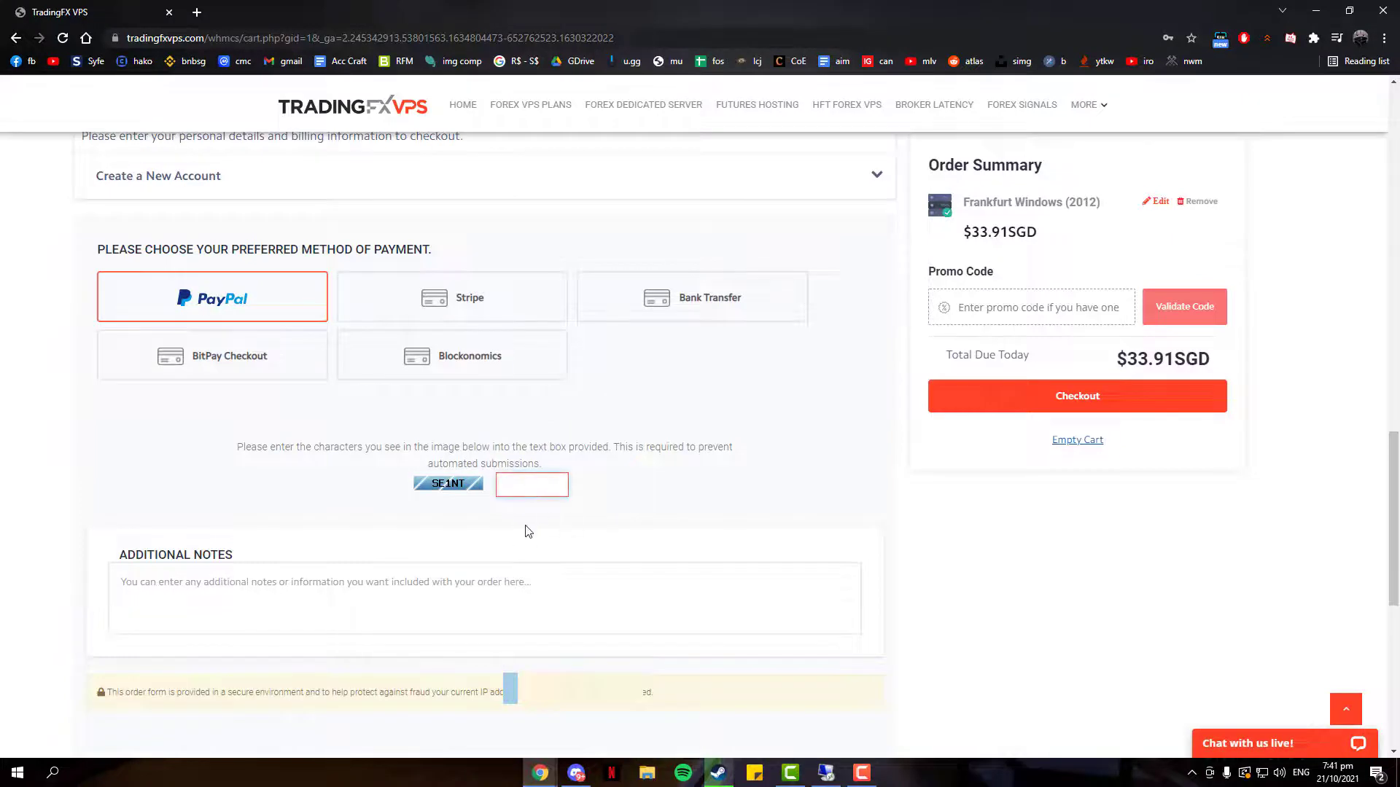
text(SE1NT)
click(185, 597)
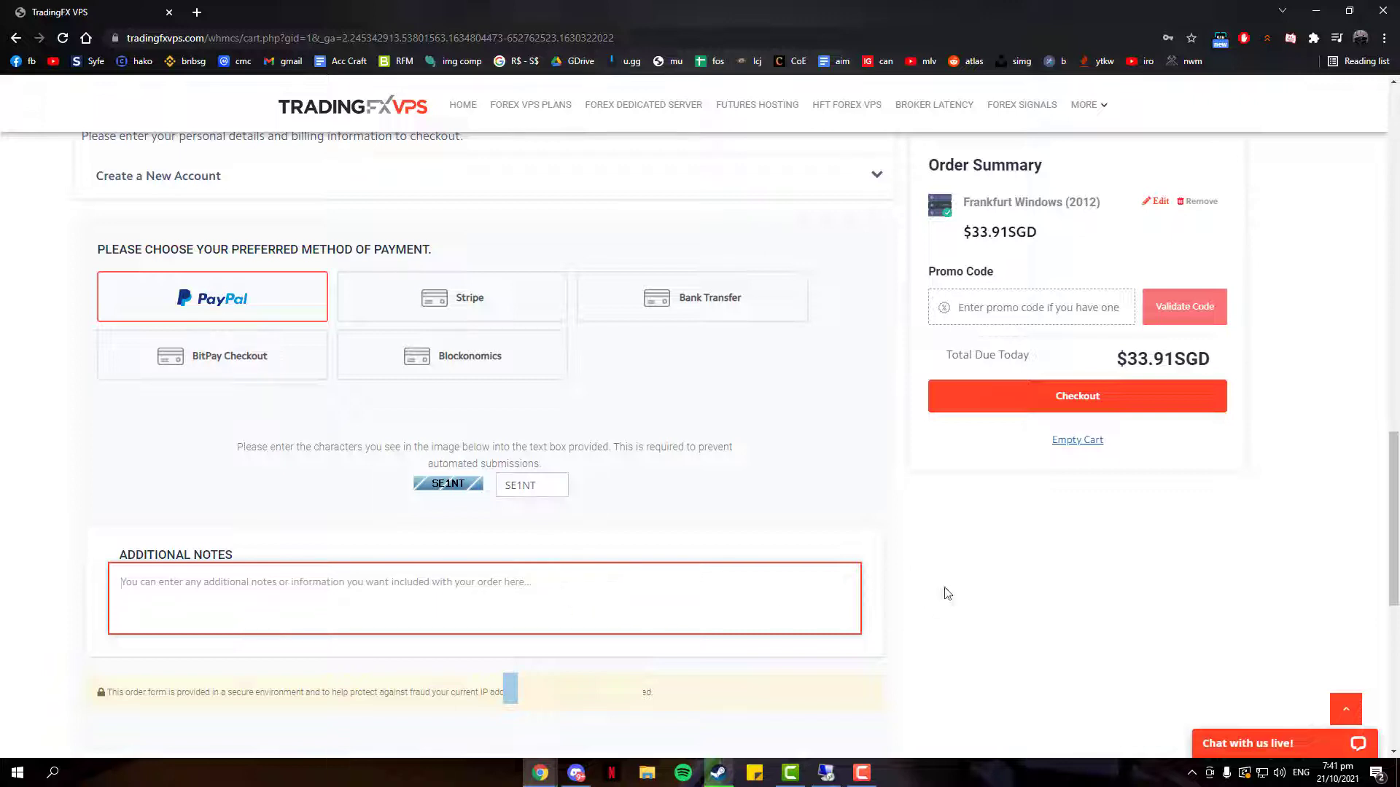
click(1084, 399)
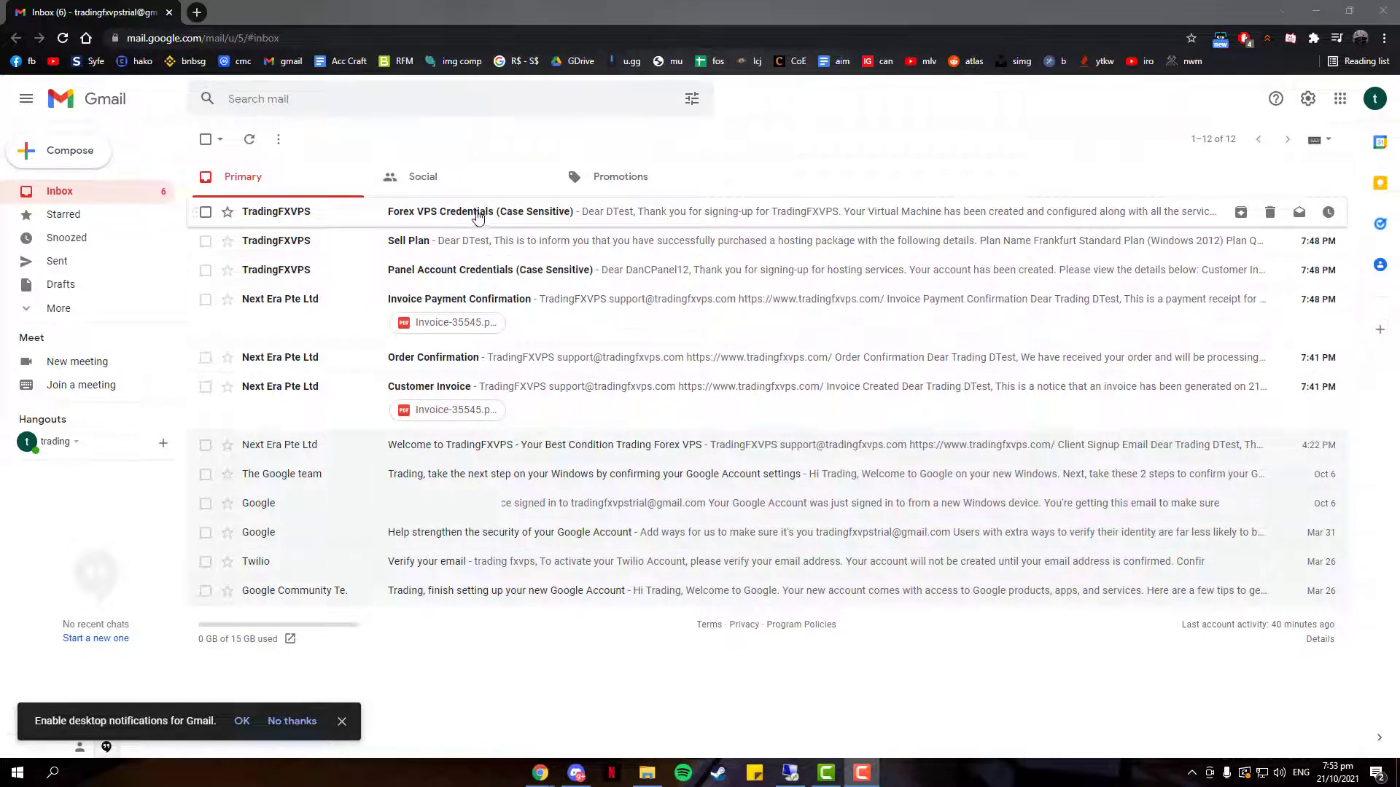
- Open the Panel Account Credentials email and launch its Control Panel Access URL in a new tab
click(471, 277)
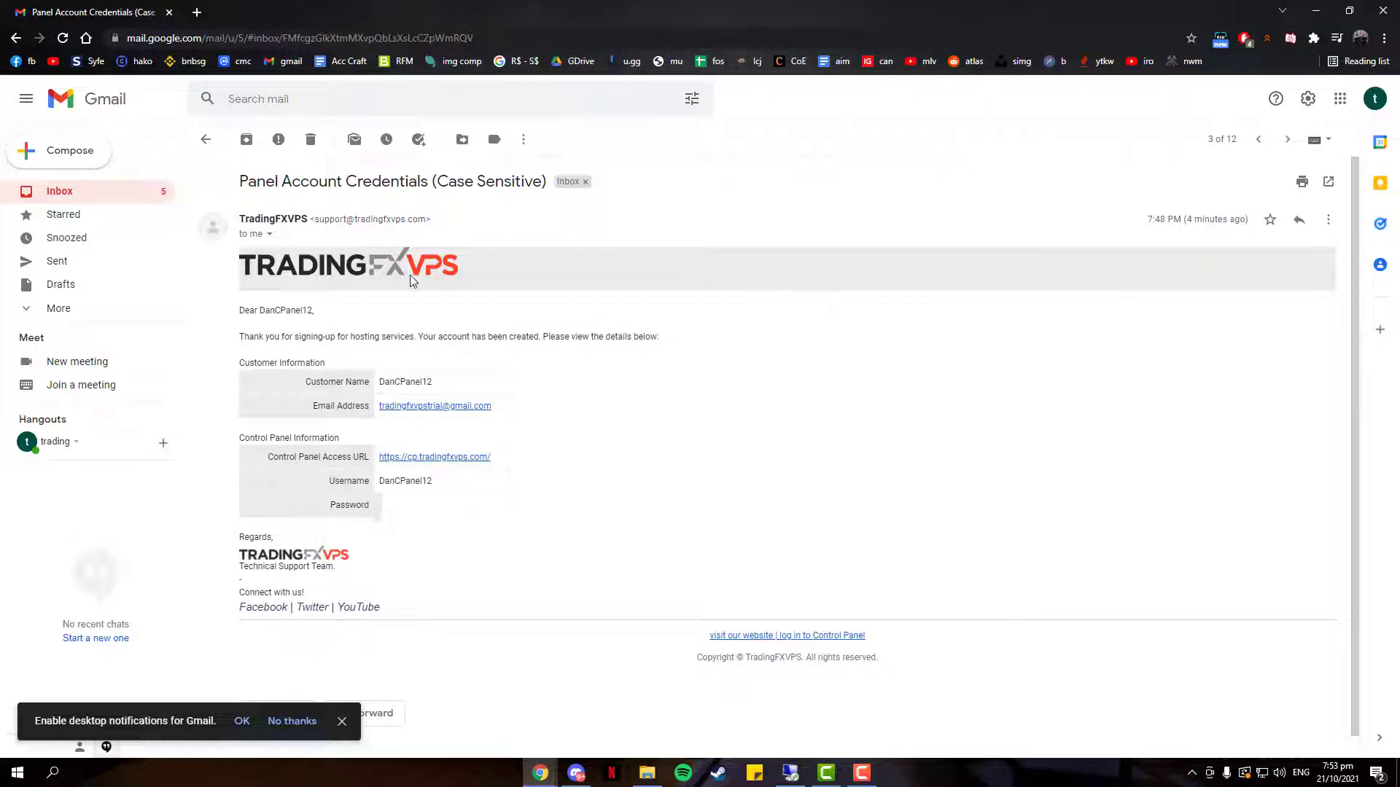
drag(261, 336, 640, 334)
click(759, 353)
right_click(470, 462)
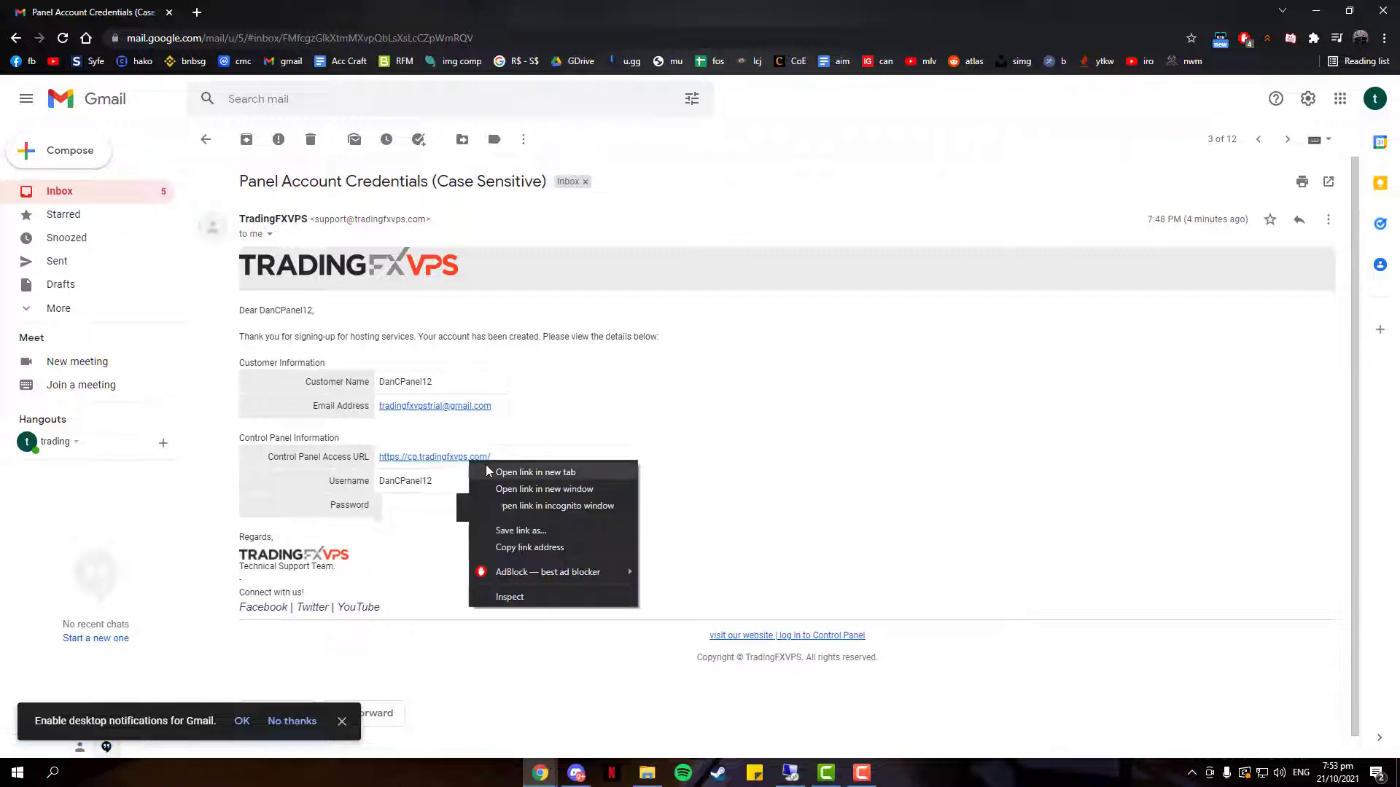
click(535, 473)
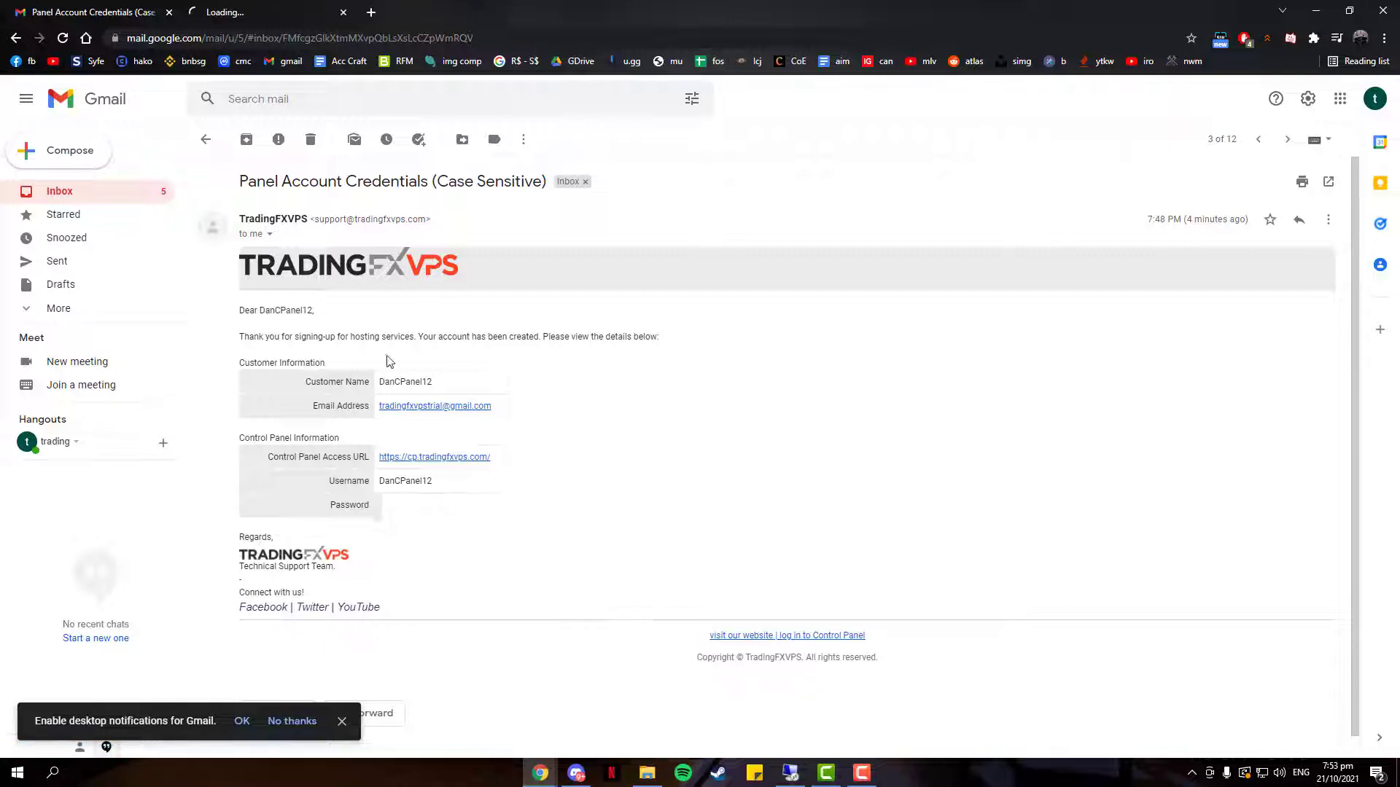
- Sign in to the Control Panel using the panel username and password from the credentials email
click(248, 9)
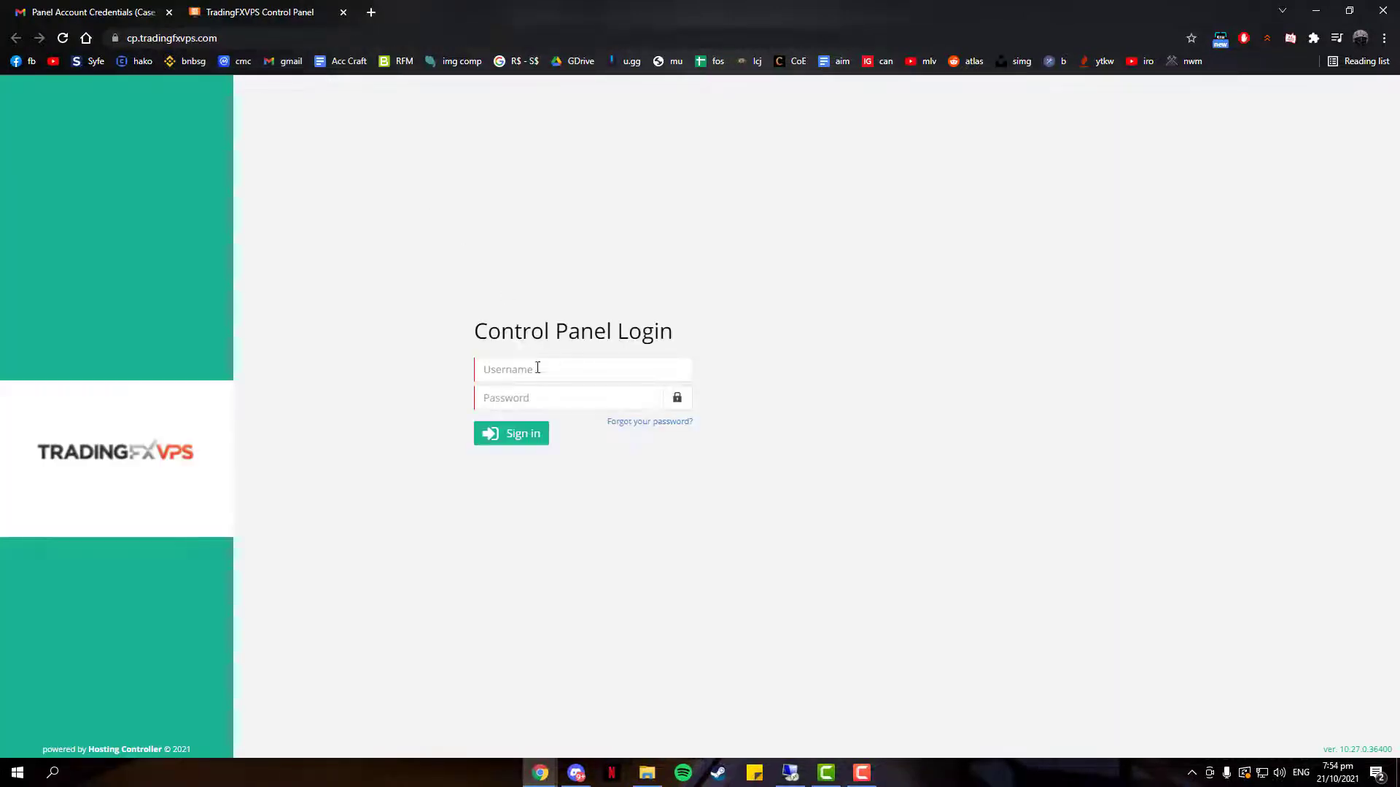
click(510, 372)
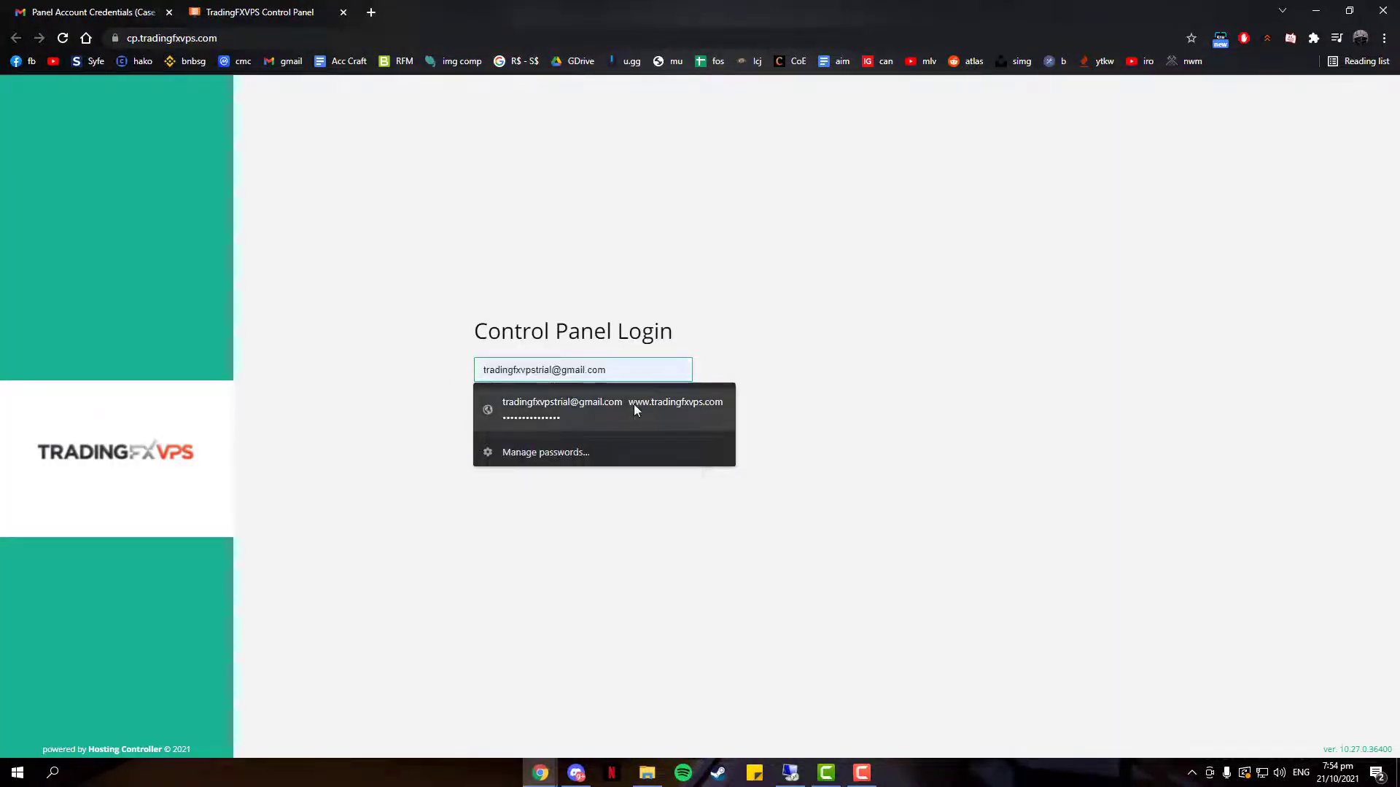
text(Dan)
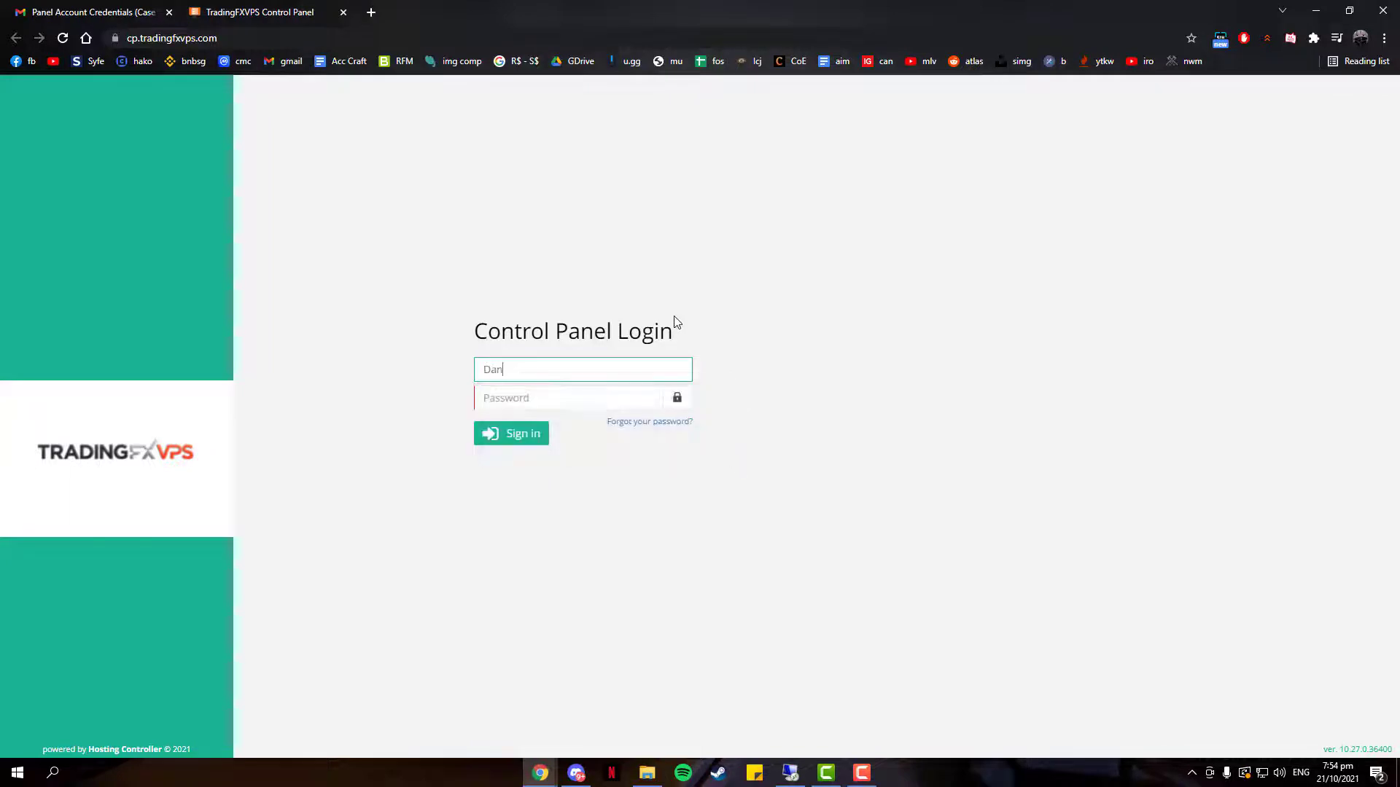
text(CPanel)
click(141, 9)
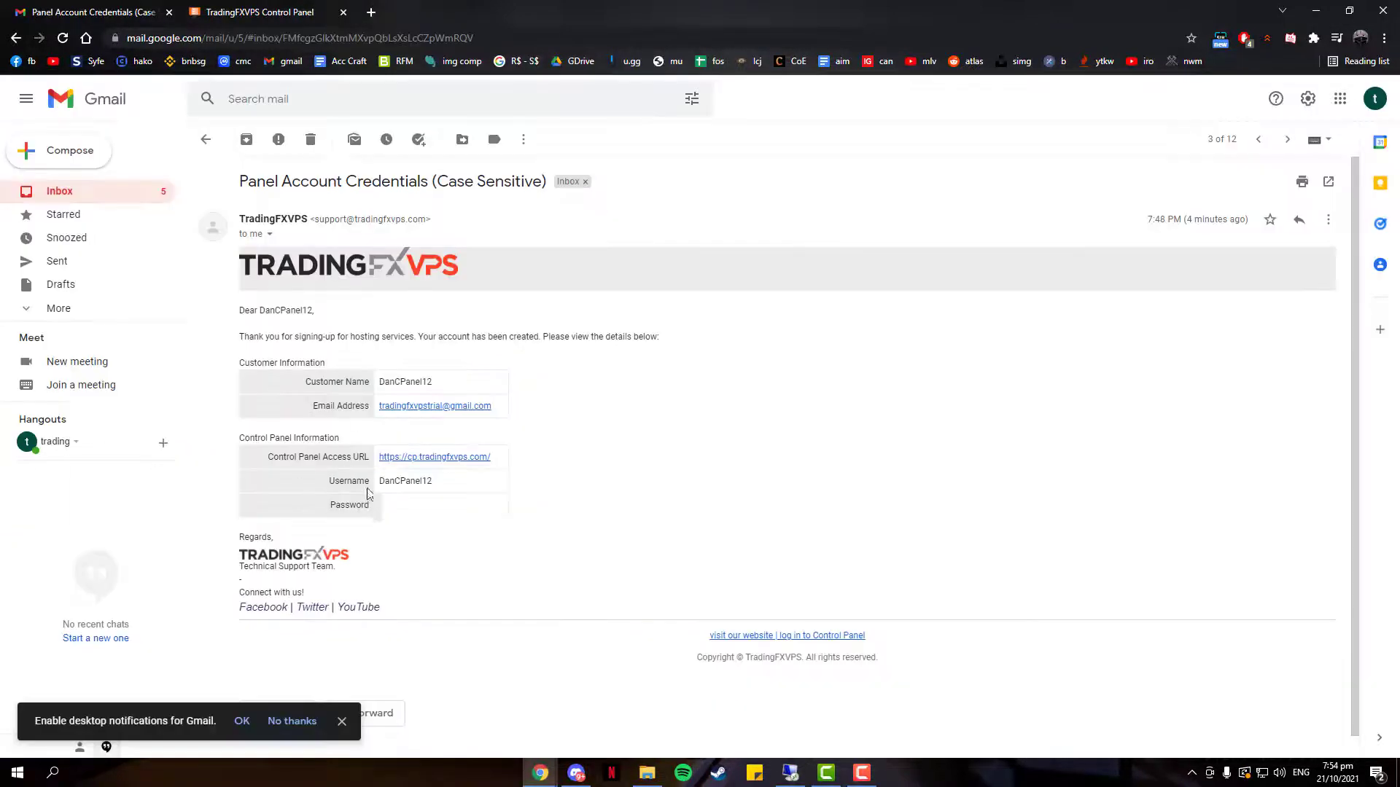
drag(332, 480, 403, 538)
key(ctrl+Tab)
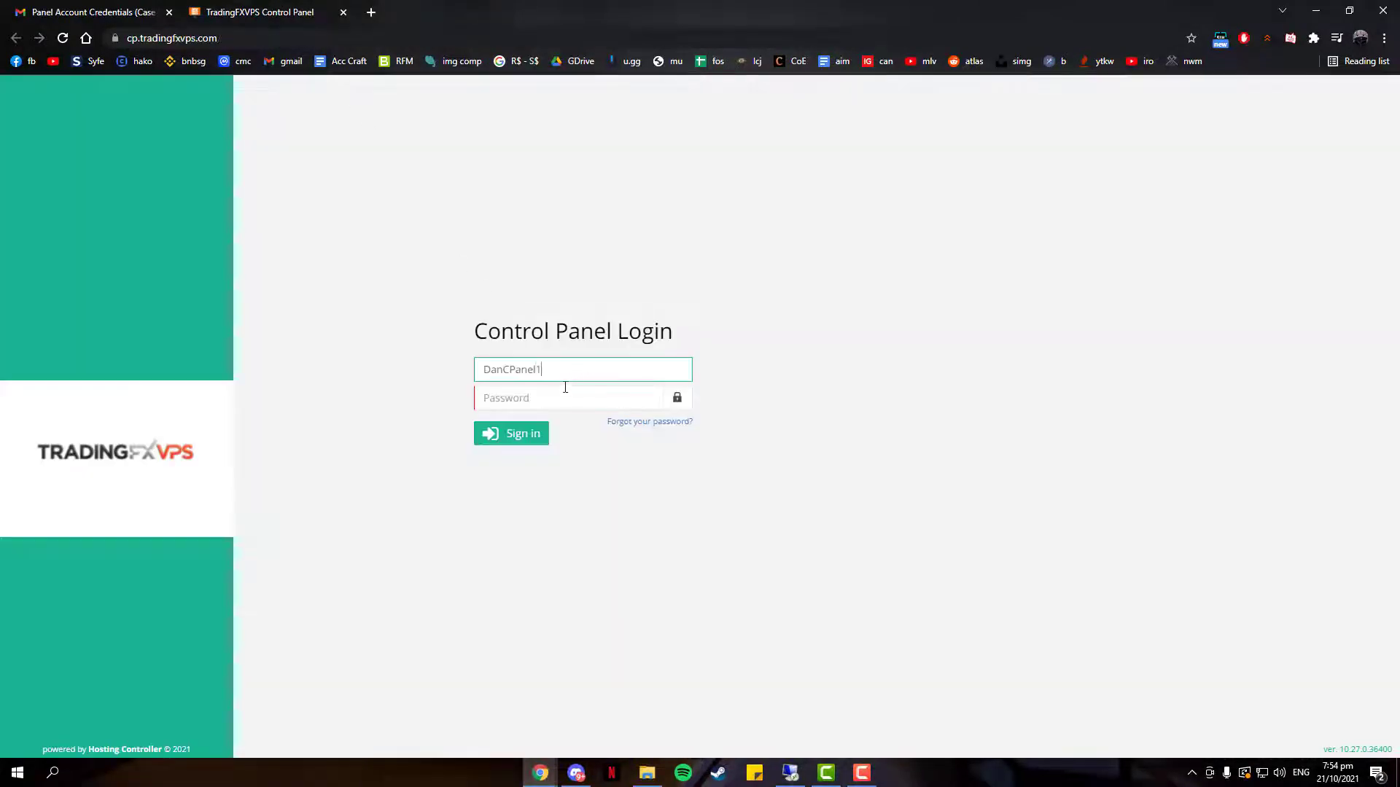
text(2)
click(561, 394)
text(***)
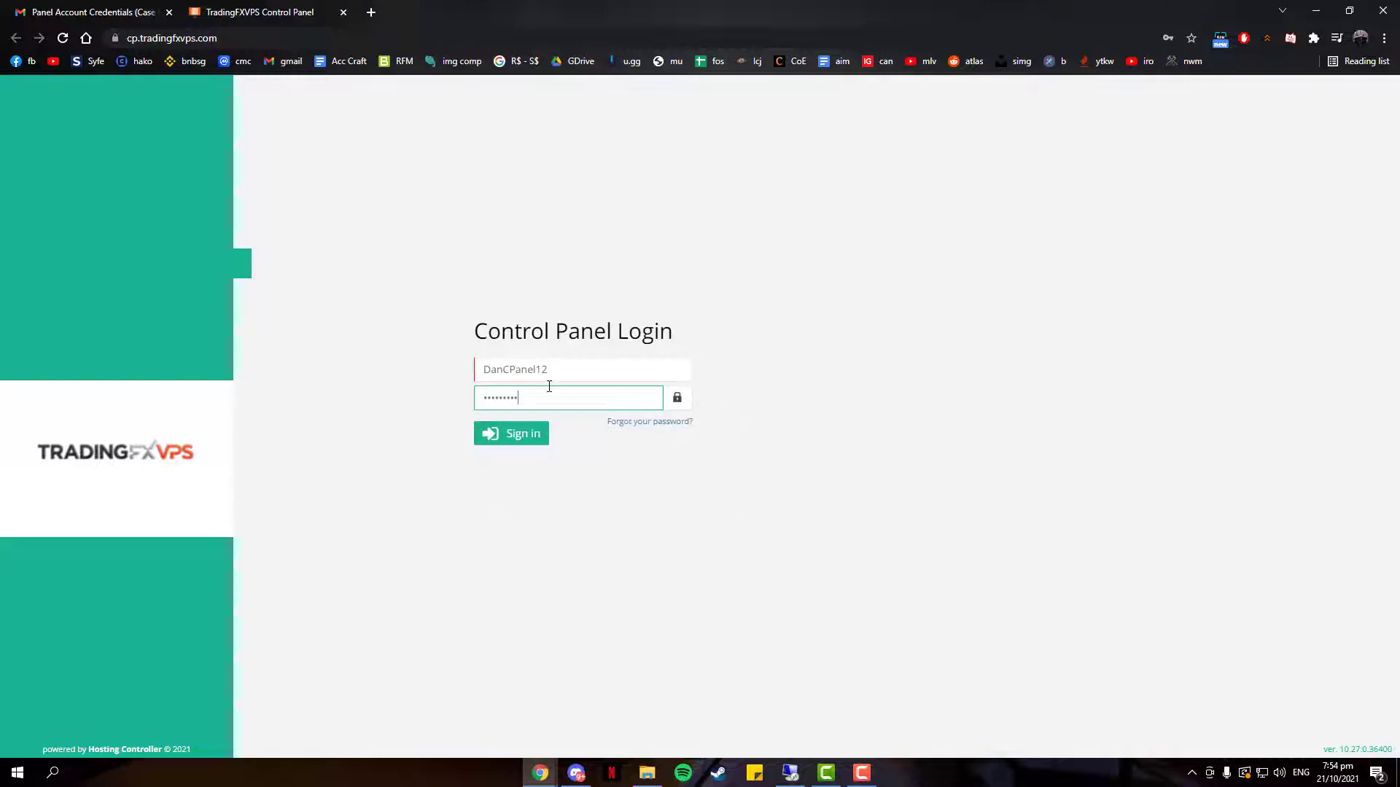
click(512, 441)
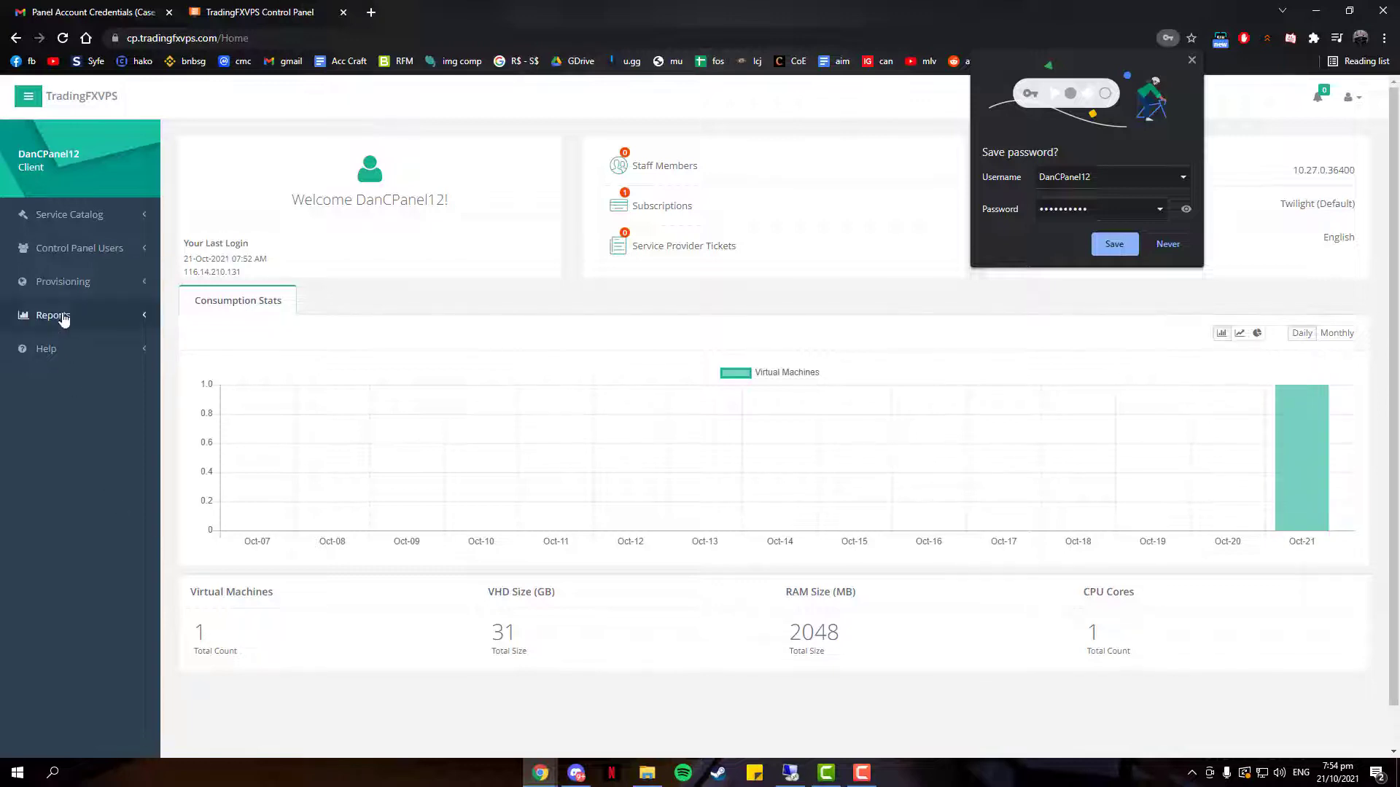
- Open Provisioning > Virtual Machines, dismiss the save-password prompt, and open DanTRDP's dashboard
click(68, 285)
click(82, 312)
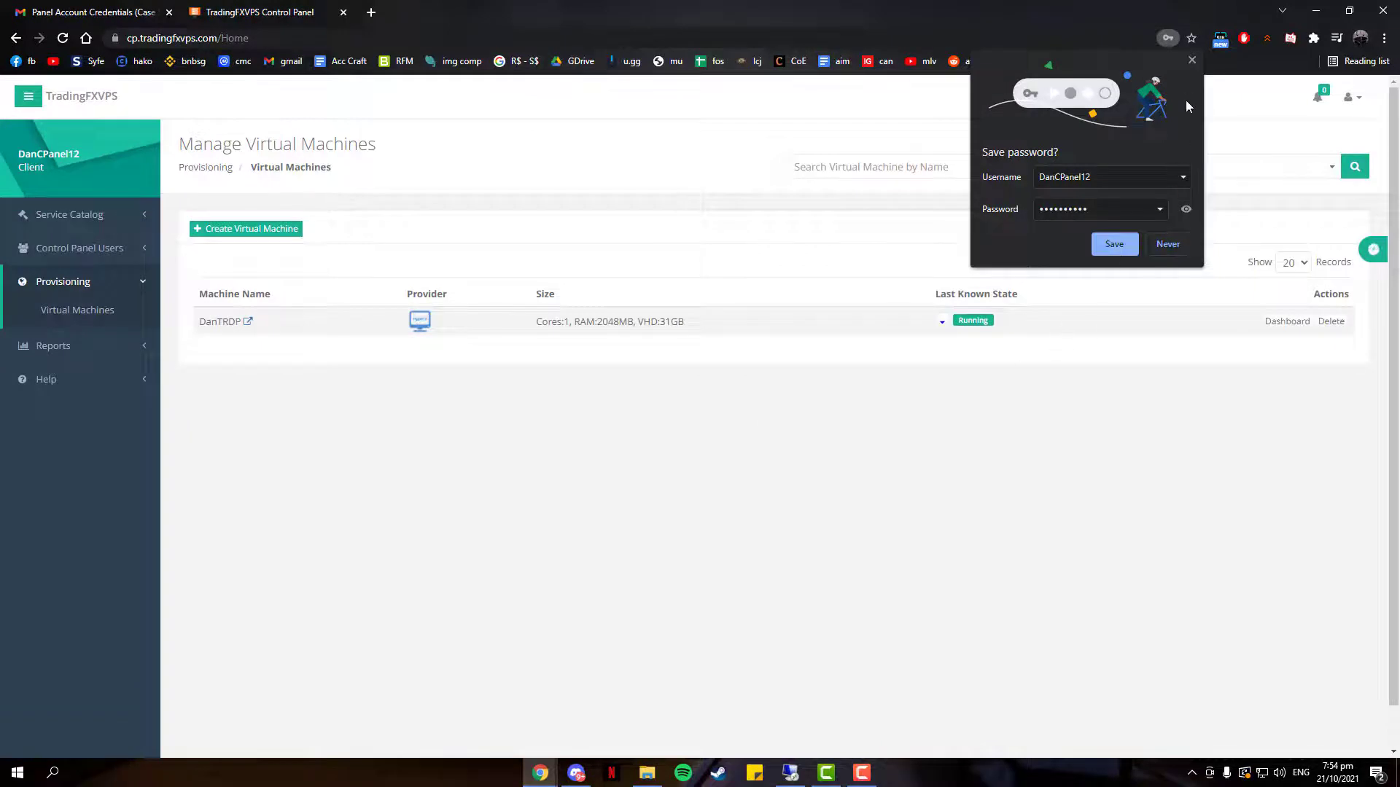
click(1191, 59)
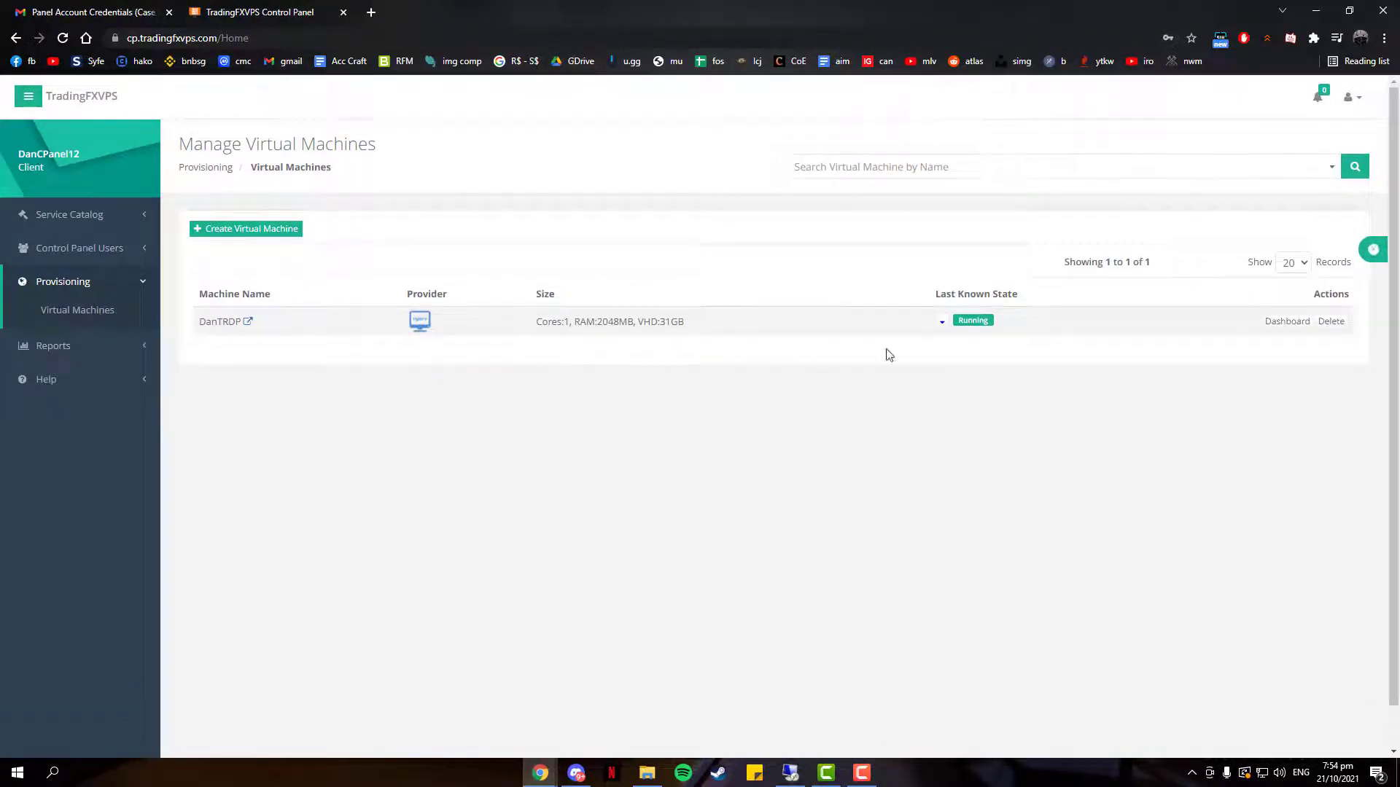
click(942, 325)
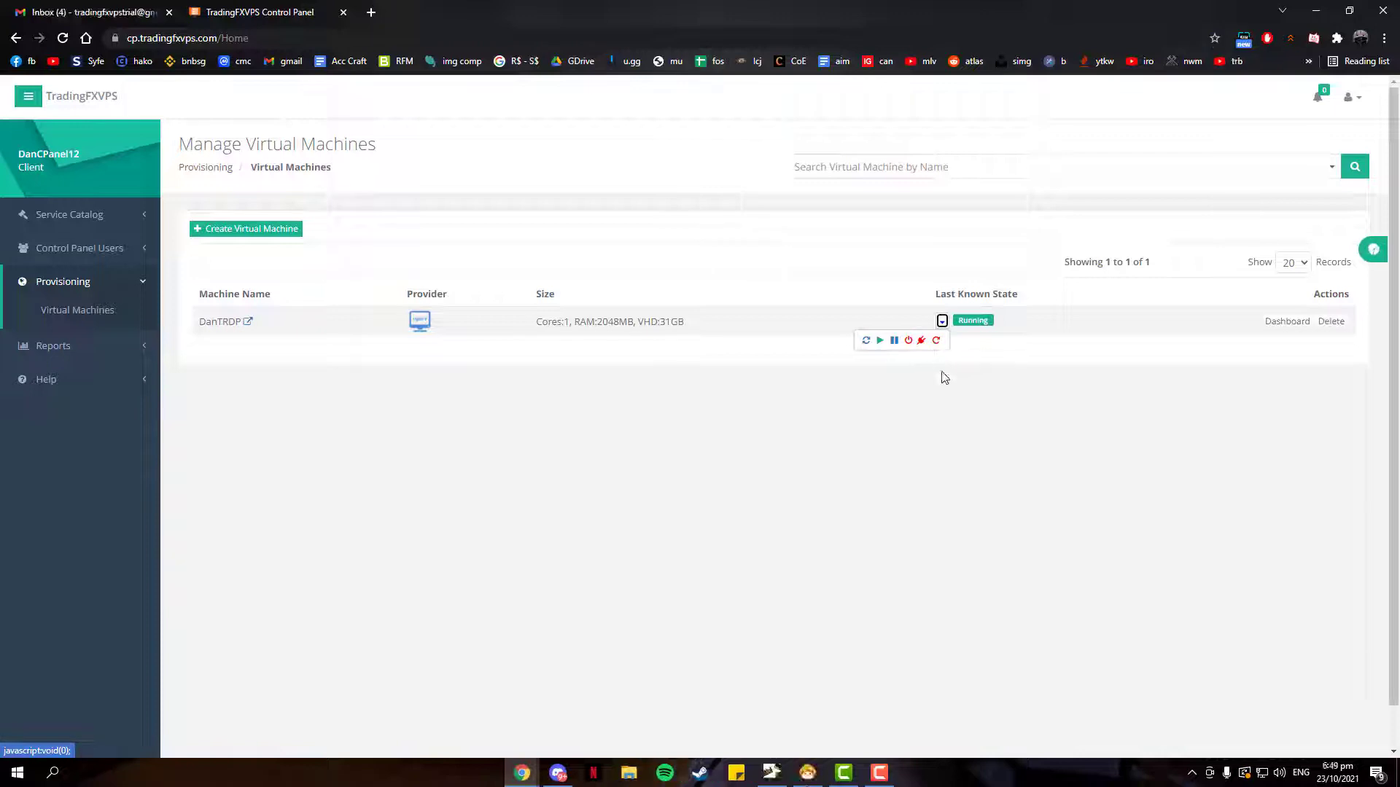
click(1286, 322)
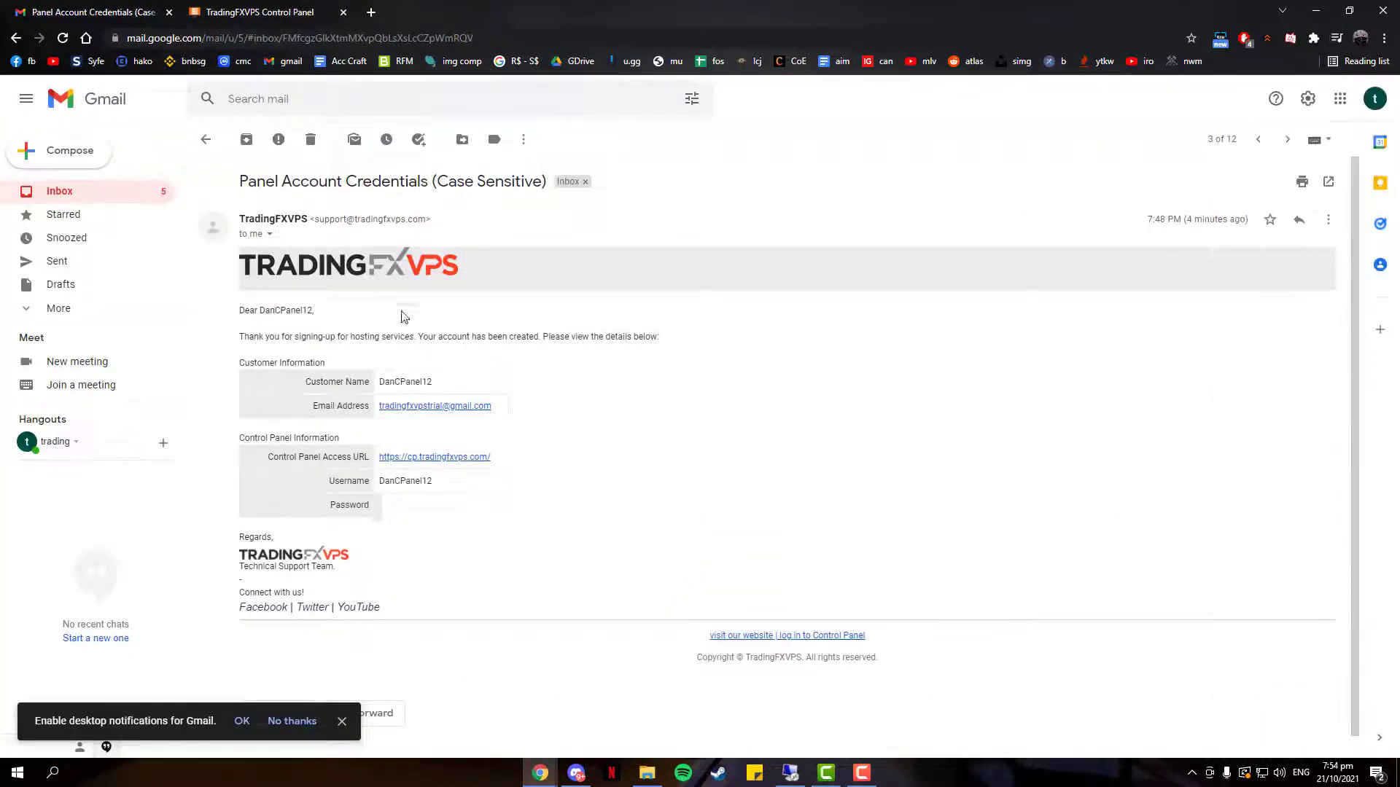
- Return to the inbox and open the Forex VPS Credentials email with the machine's address and specs
click(206, 140)
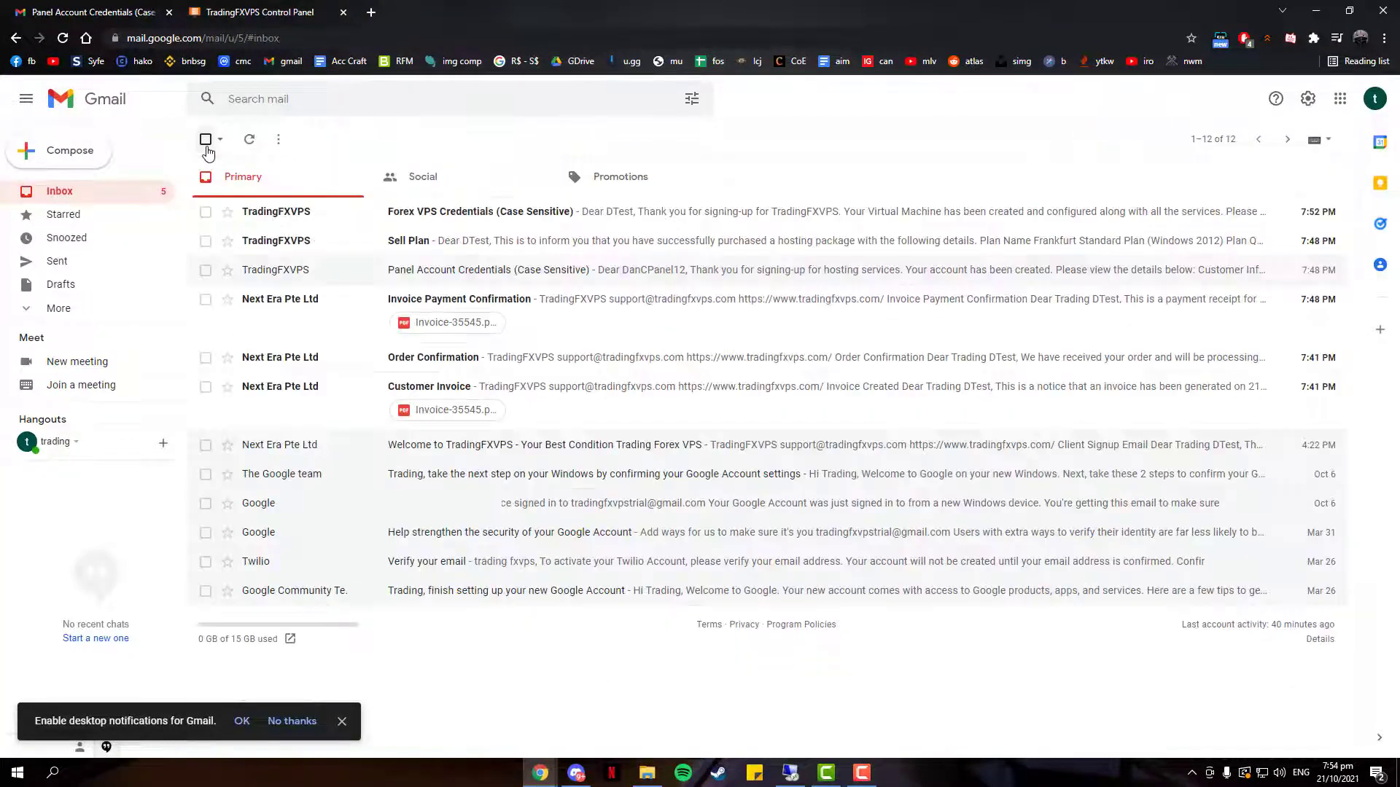
click(407, 213)
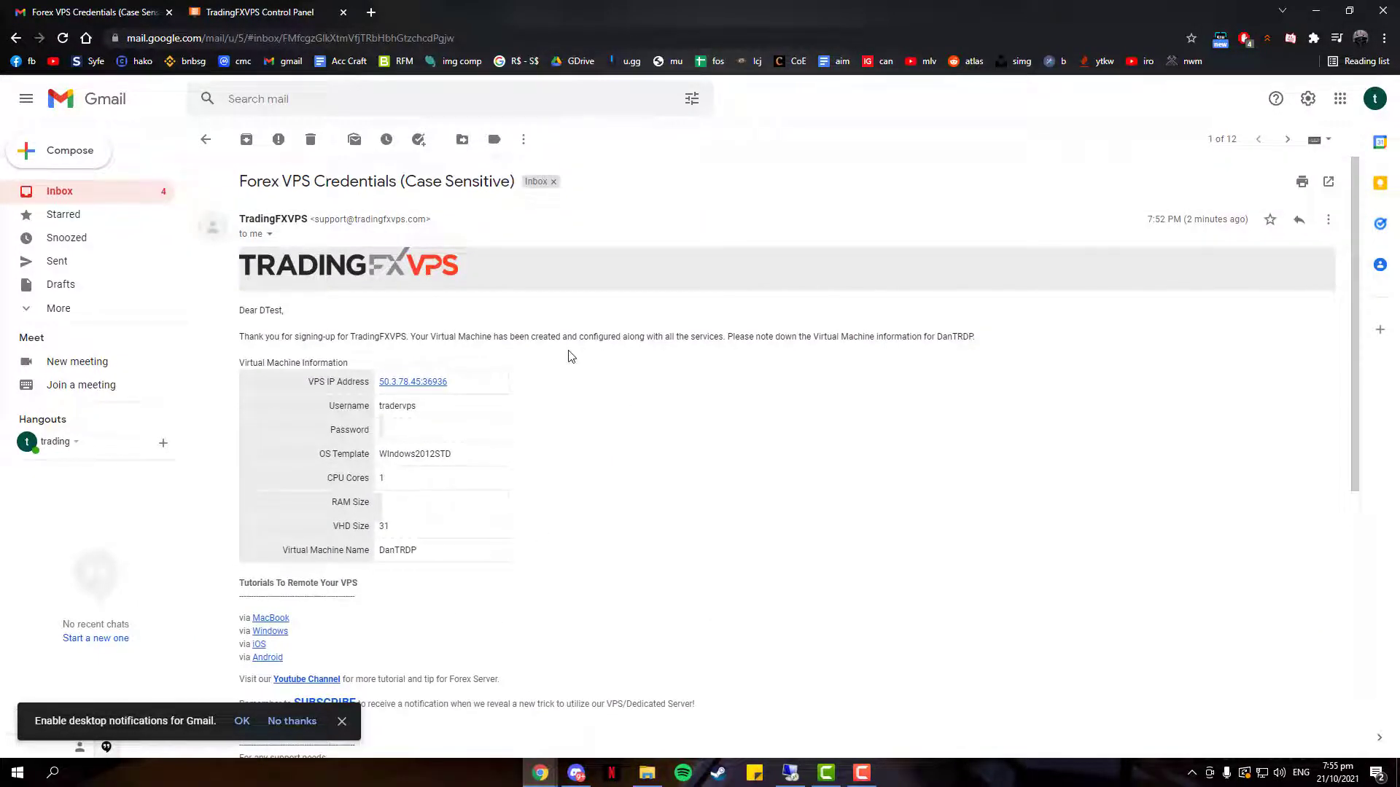
drag(431, 337, 621, 336)
click(615, 367)
drag(403, 530, 449, 455)
click(665, 481)
click(790, 772)
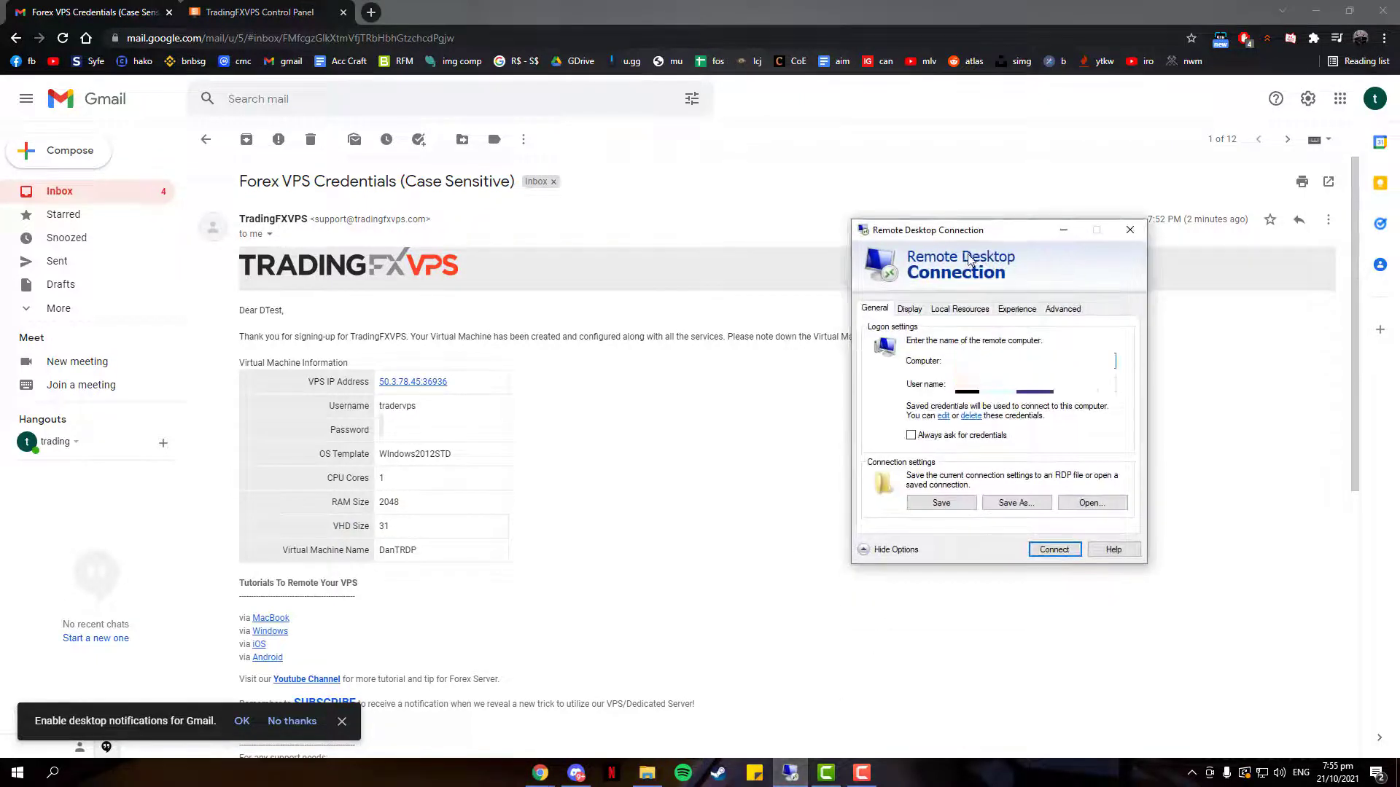
drag(958, 238, 649, 280)
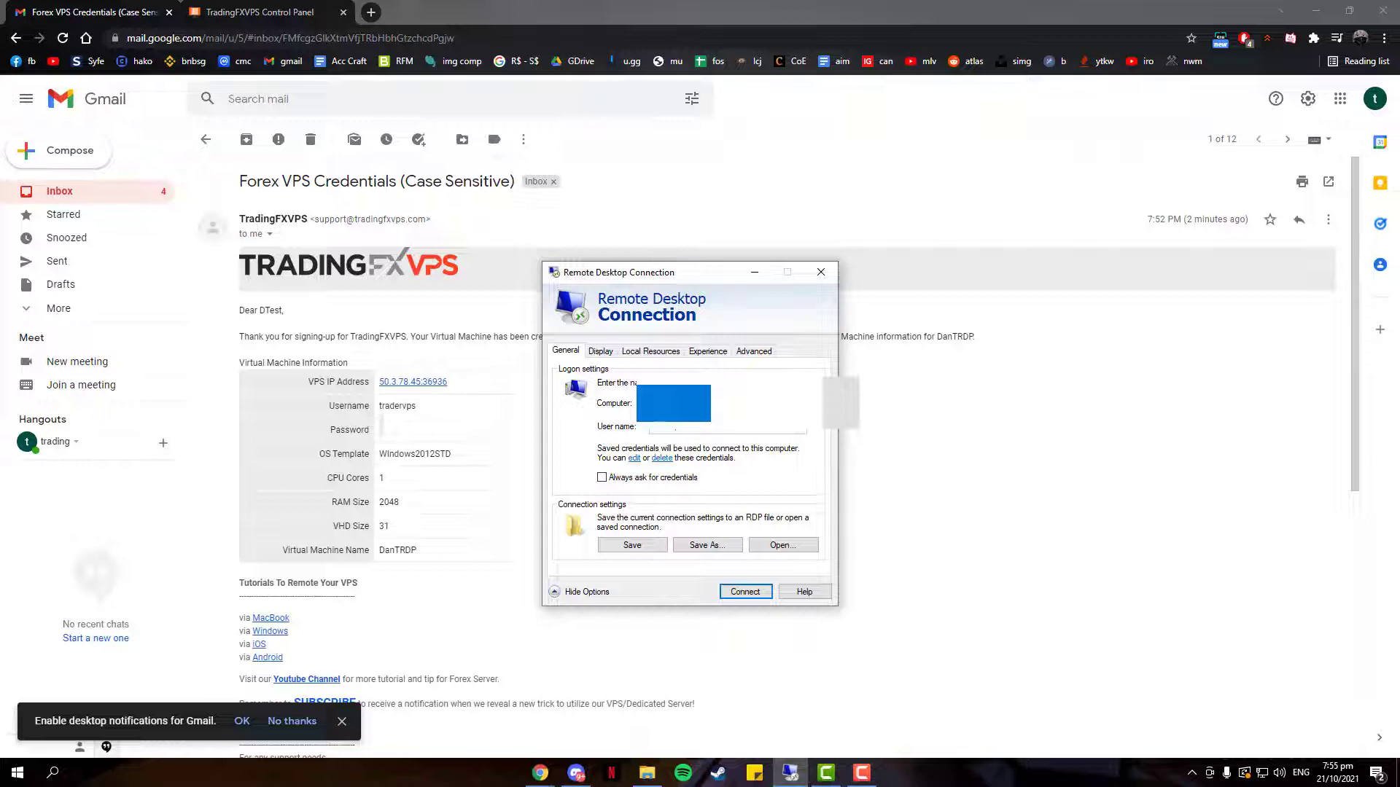
key(BackSpace)
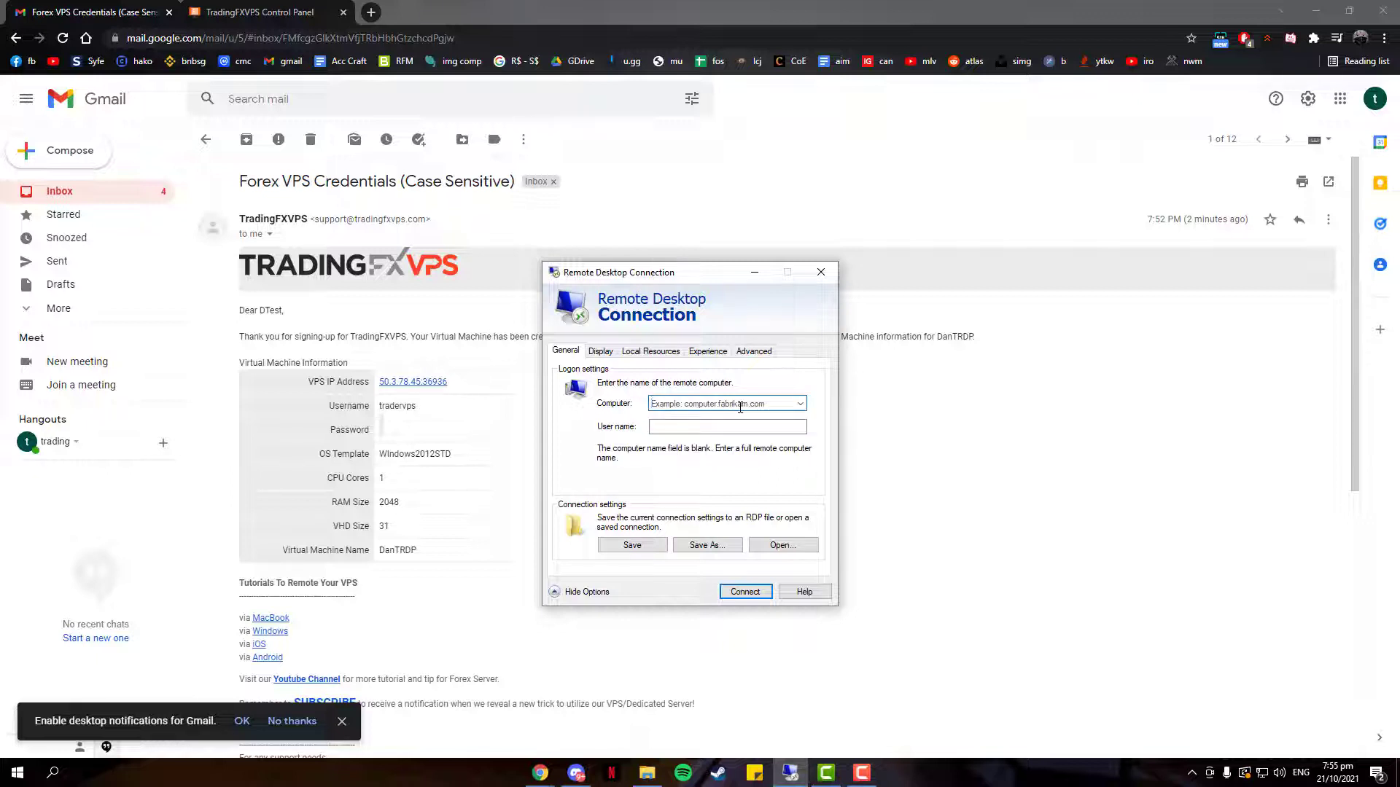
text(50.3)
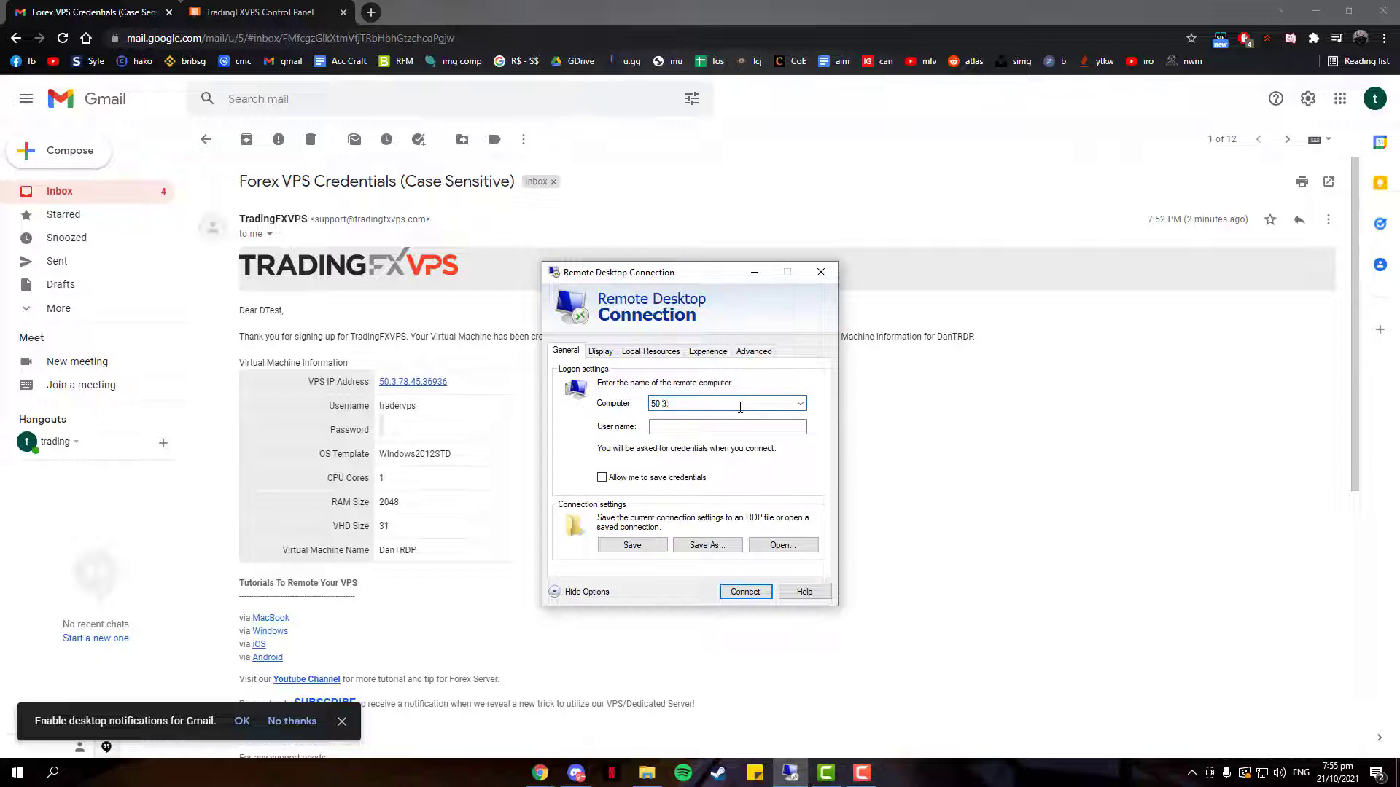
text(.78.45:36936)
click(730, 424)
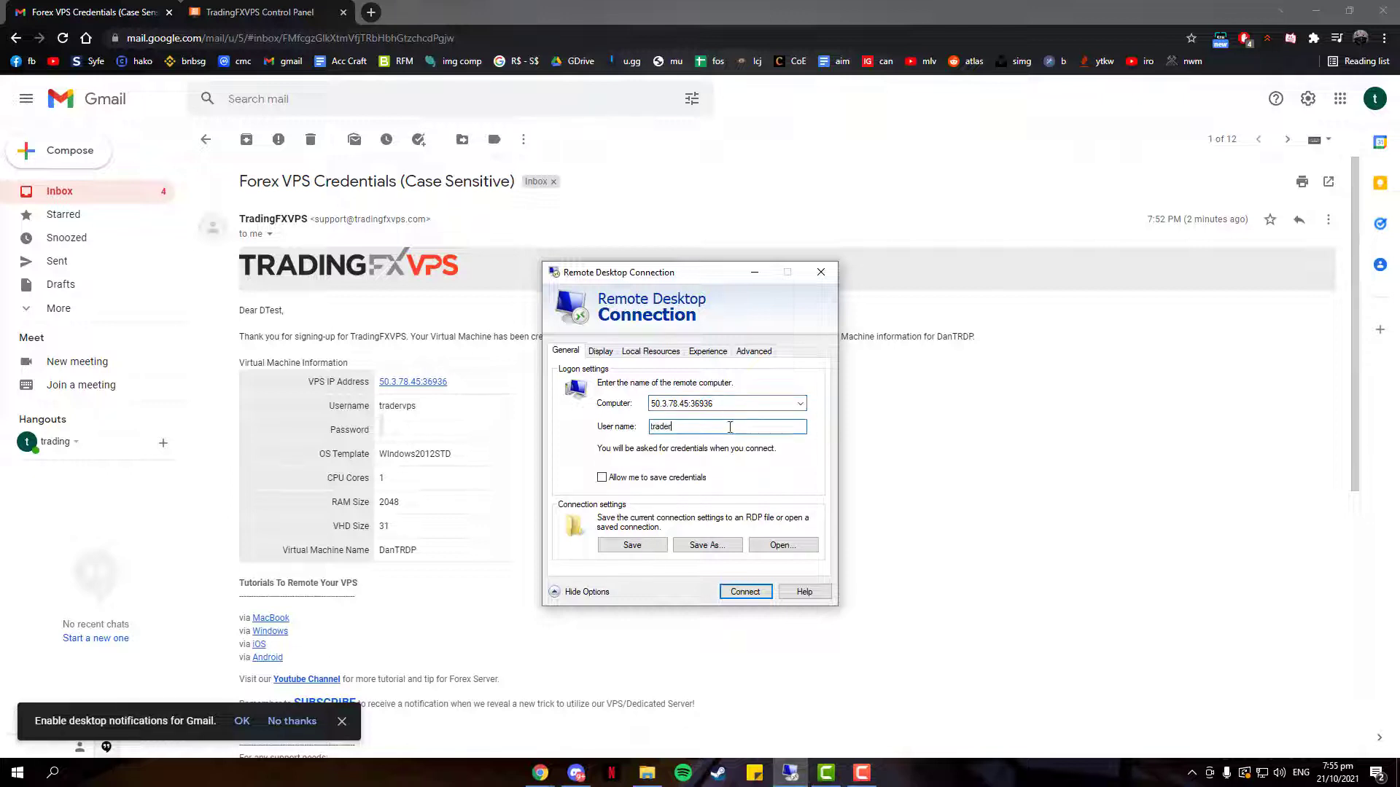
- Connect, trust the remote host, enter the VPS password and accept the server certificate
click(748, 591)
click(802, 518)
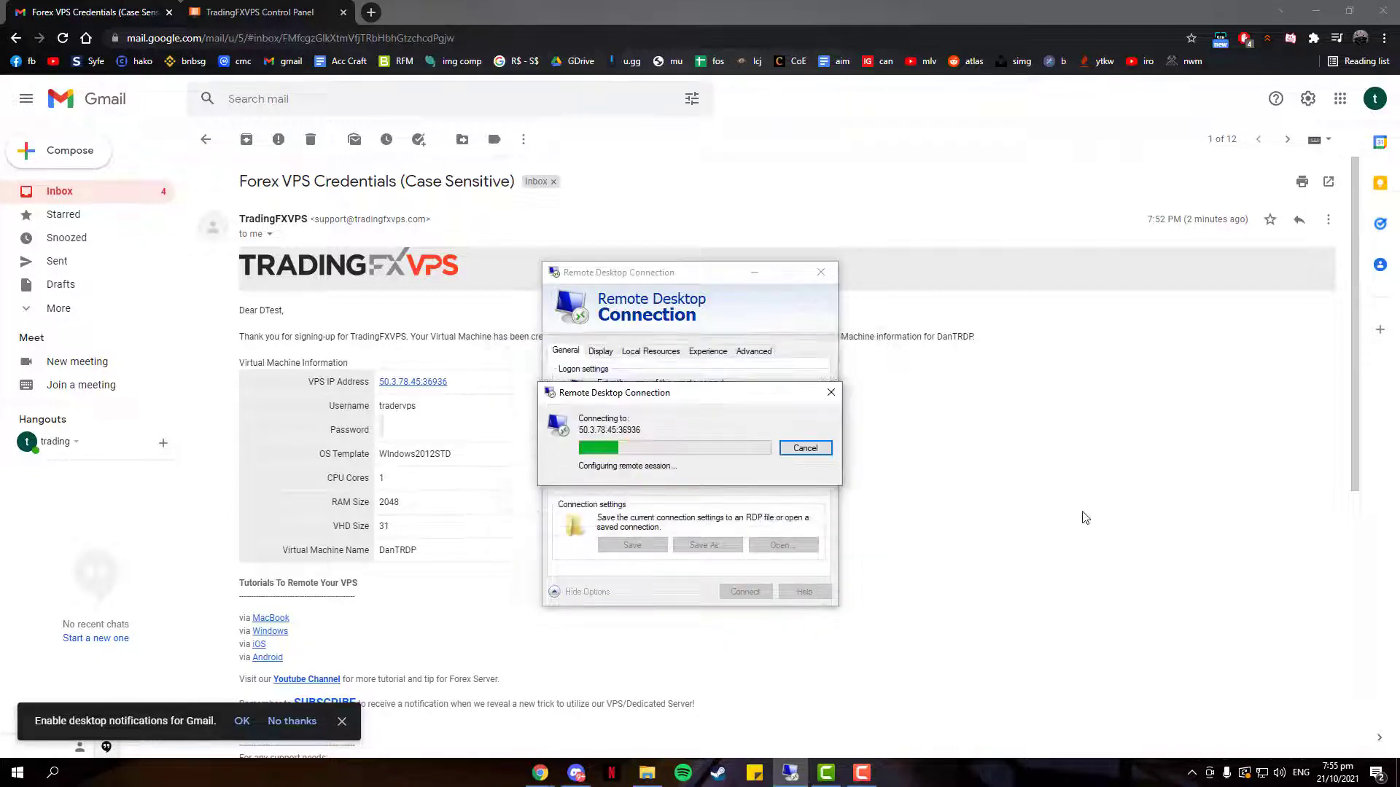
text(**********)
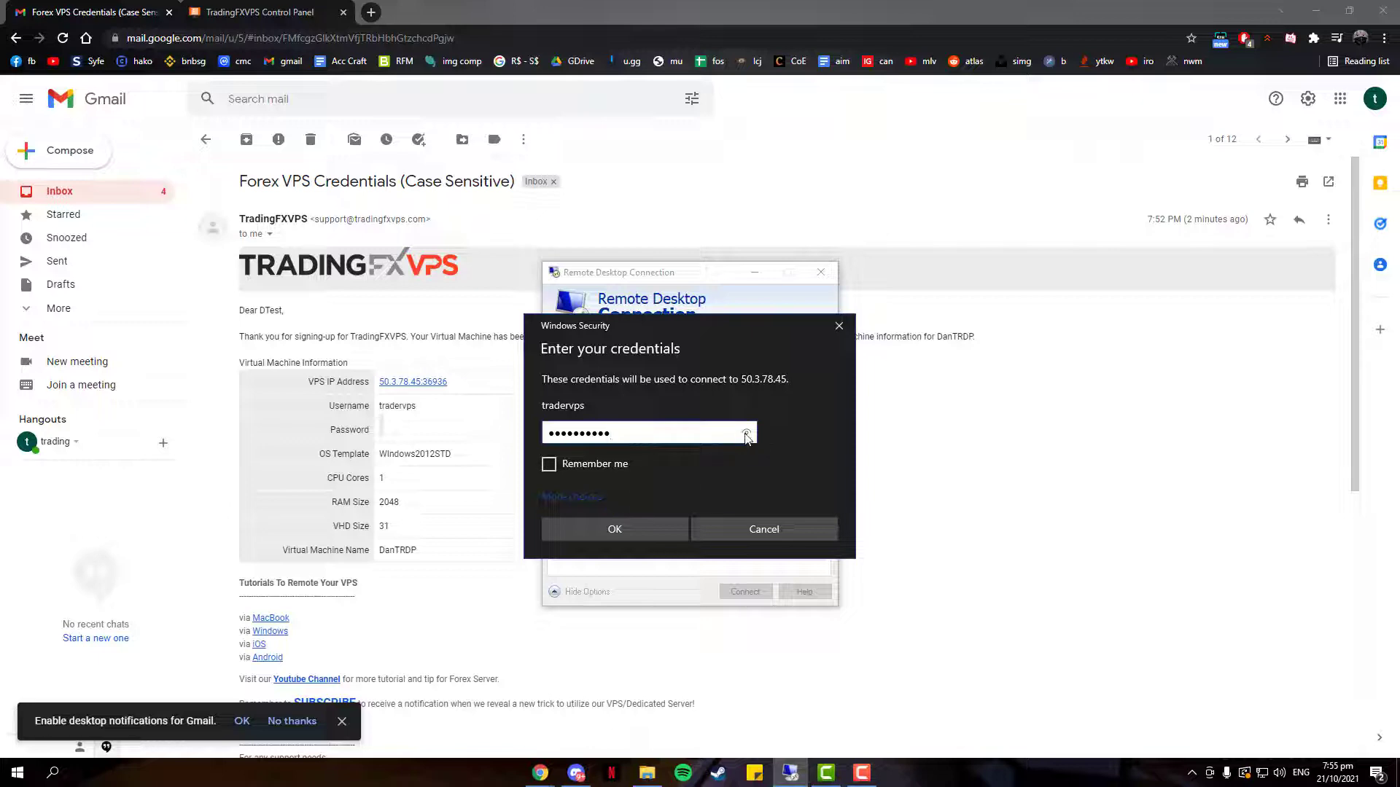
key(Return)
click(742, 563)
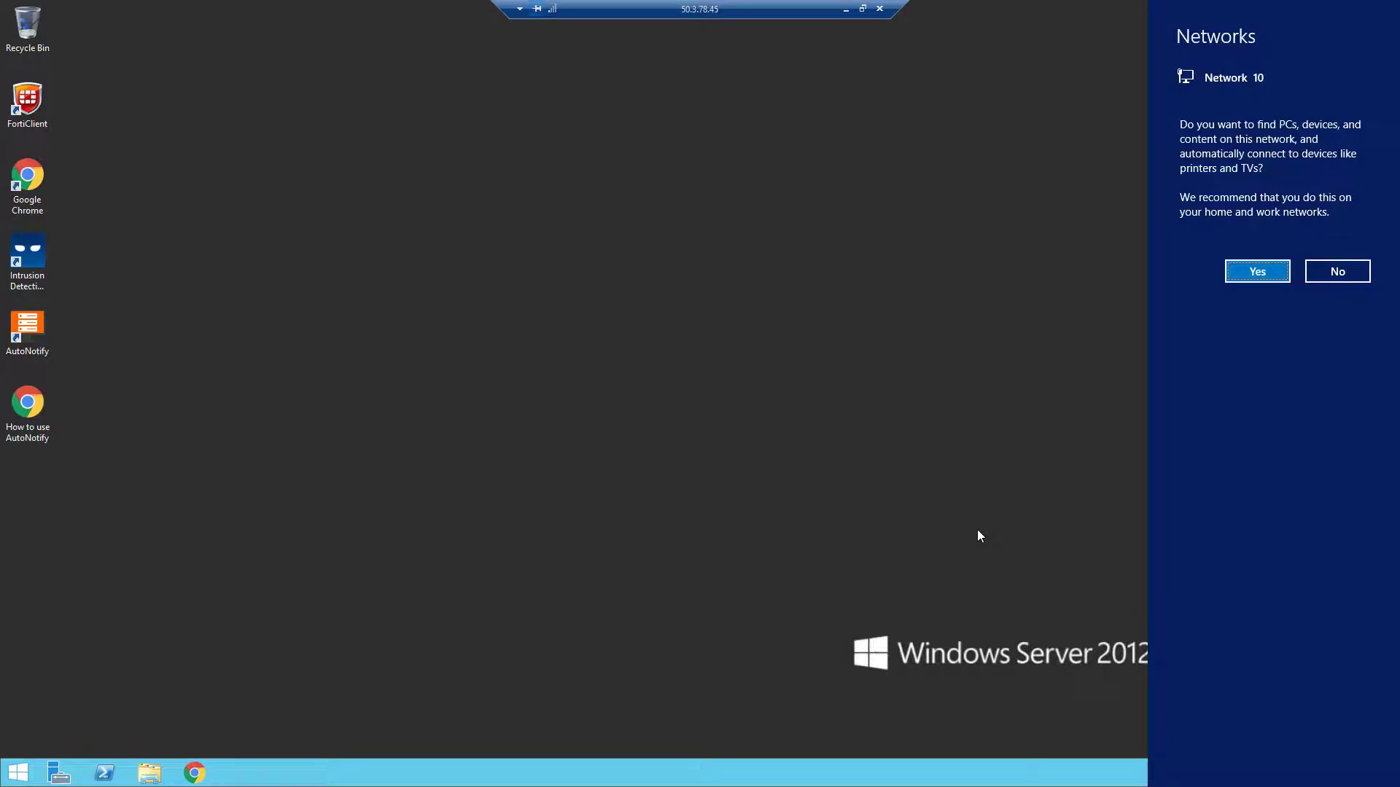
- Restore the full-screen session to a window, centre it, and enlarge it to show Server Manager
click(863, 9)
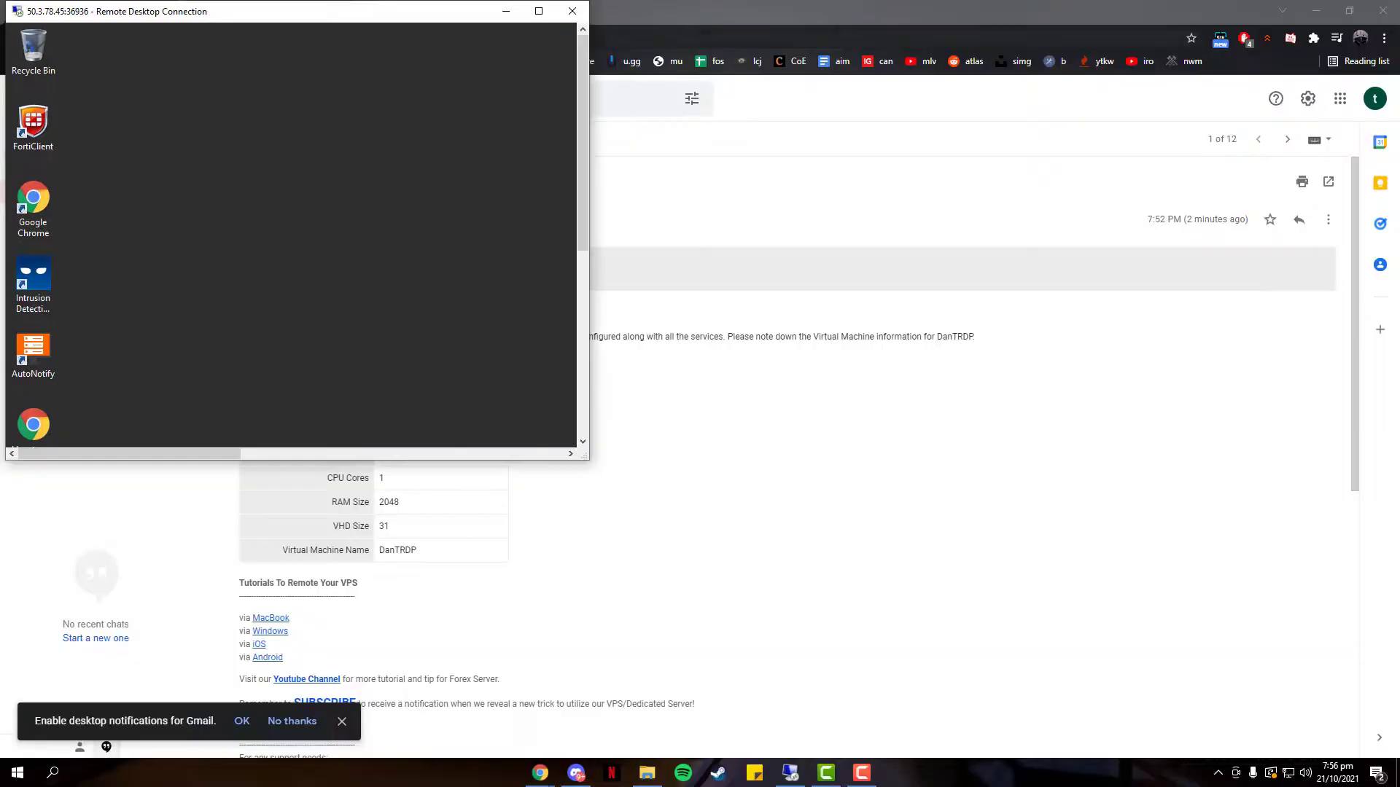
drag(431, 11, 800, 132)
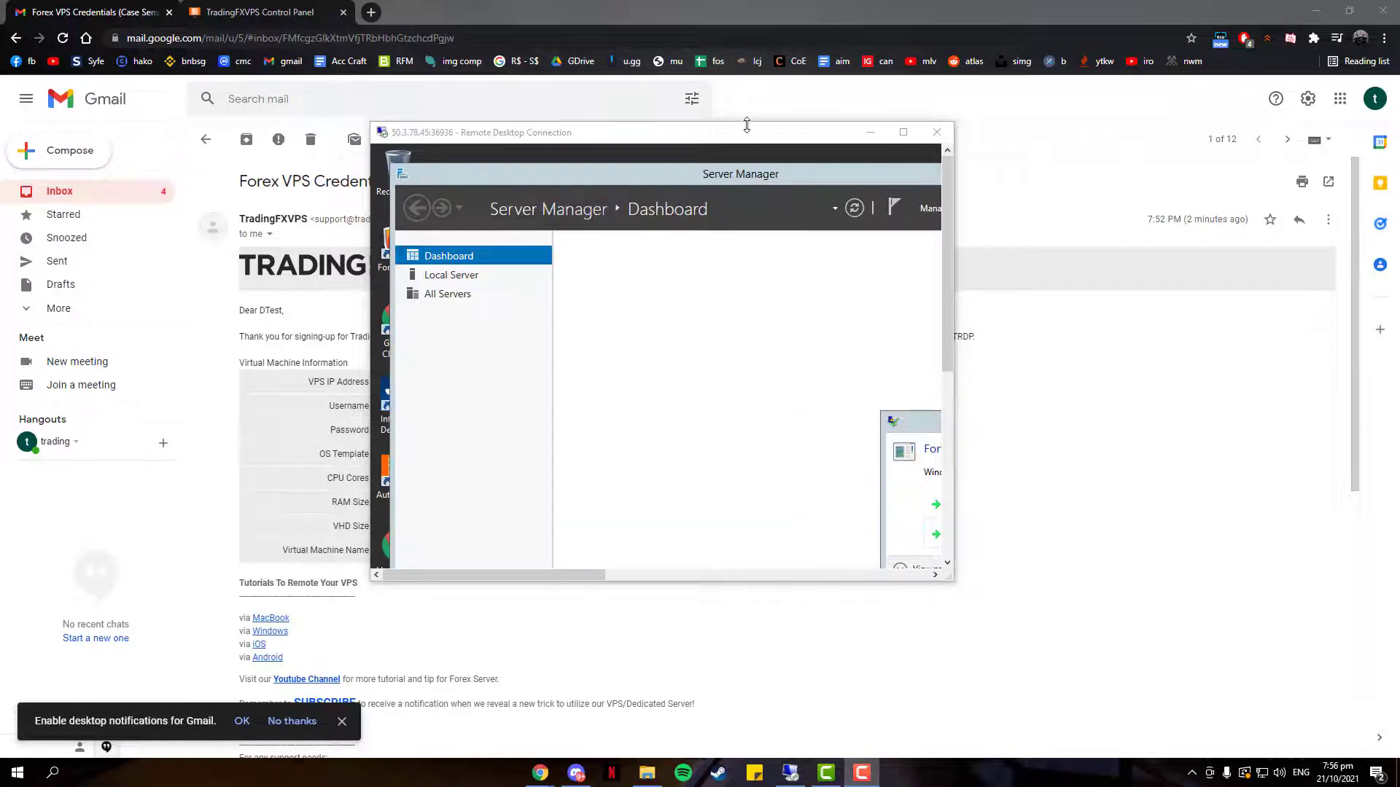
drag(747, 129, 536, 126)
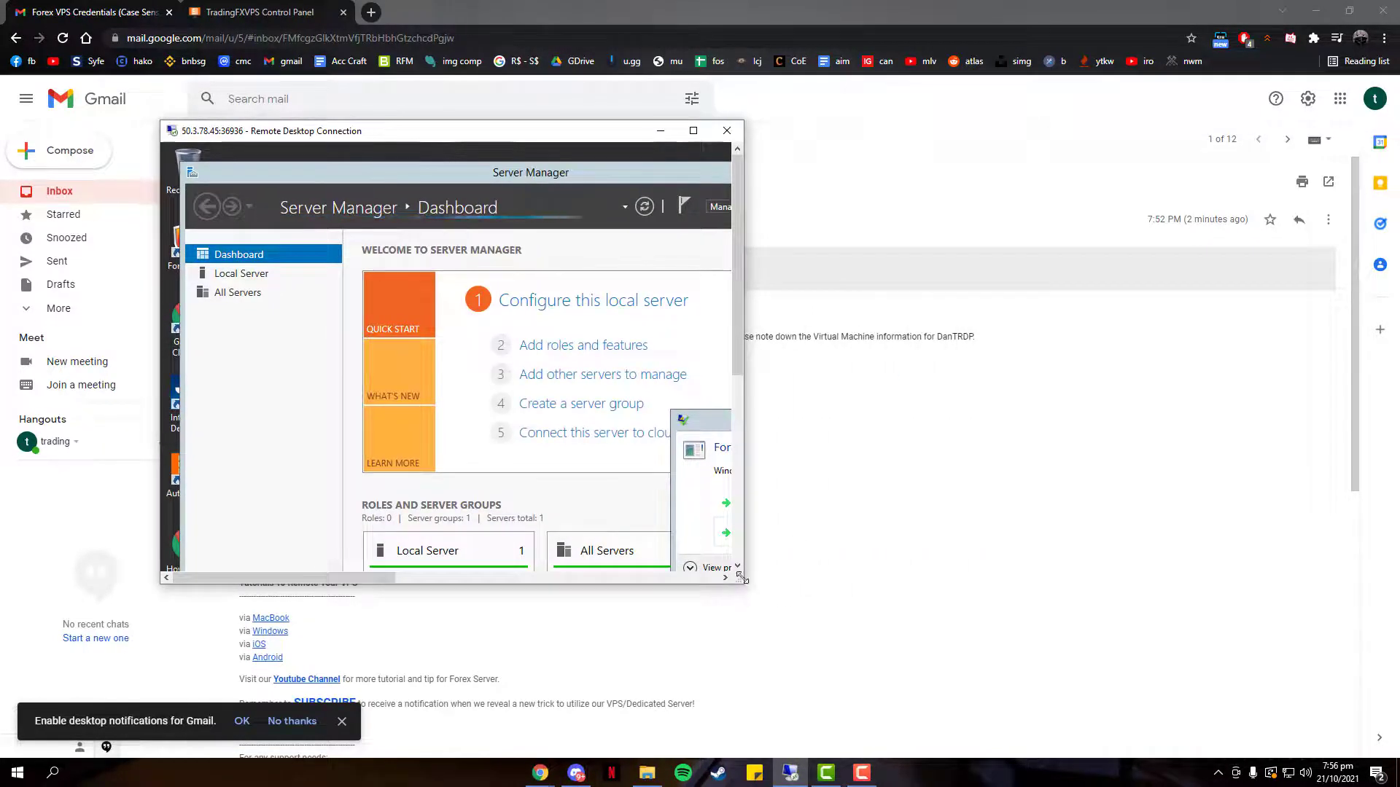
drag(741, 577, 1224, 705)
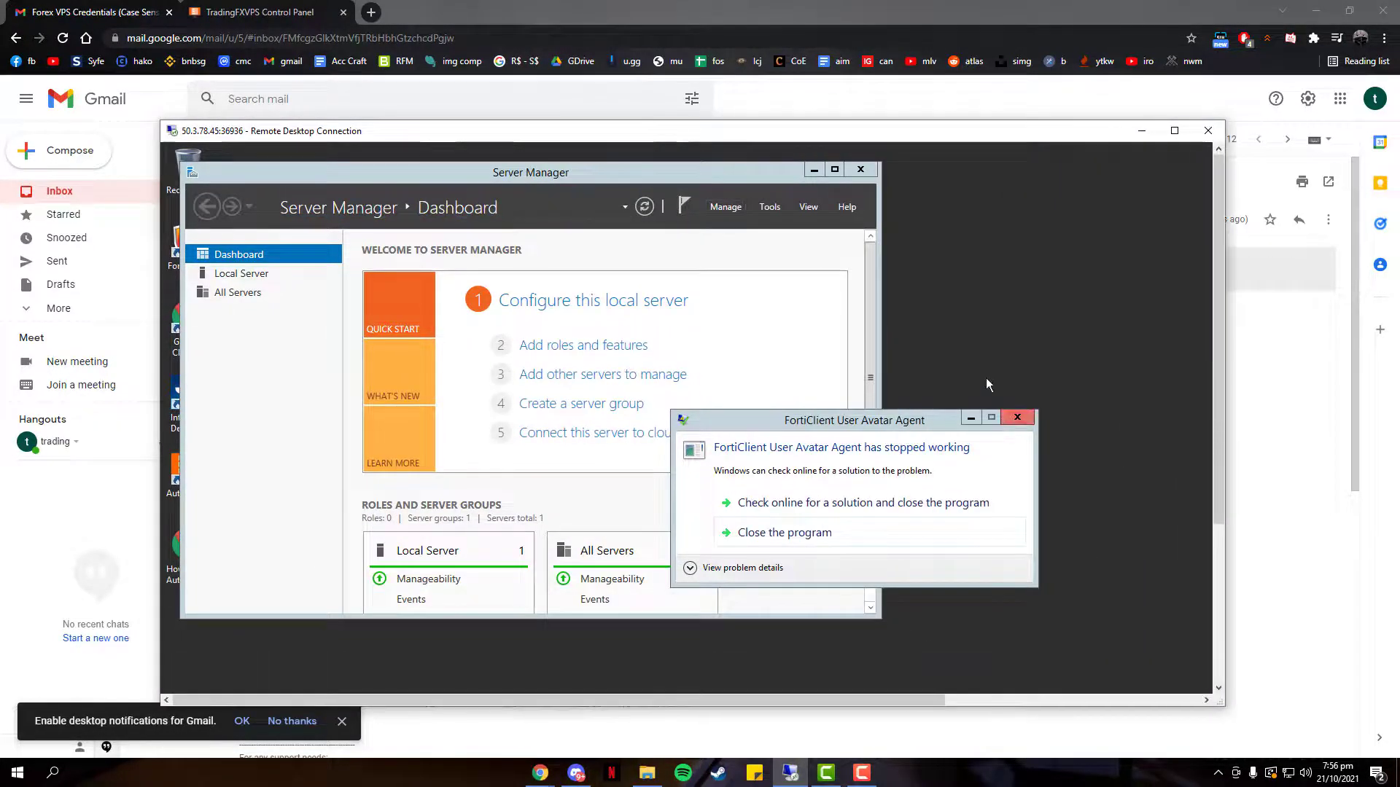